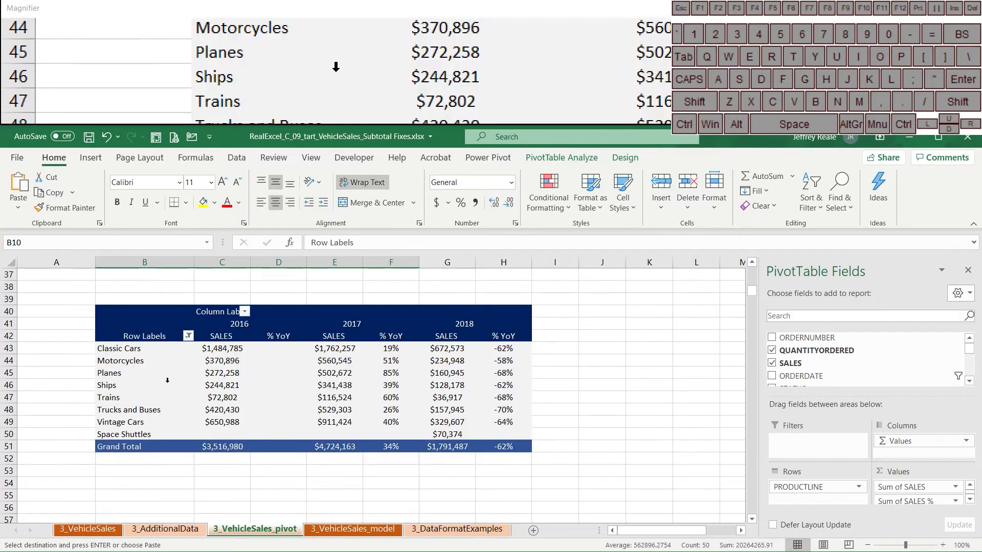
Paste the copied PivotTable below the existing reports, starting at cell B60
scroll(147, 411, down, 3)
click(151, 335)
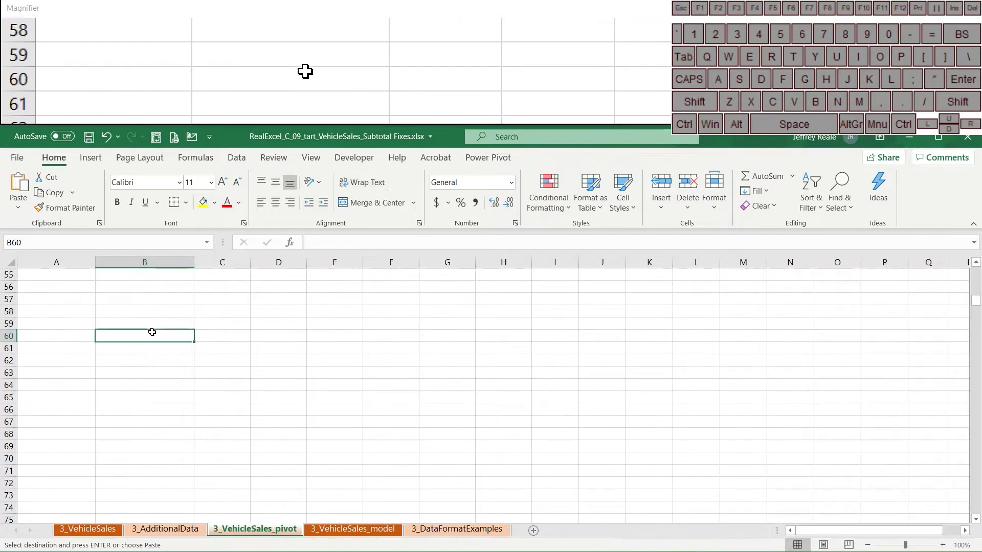
key(ctrl+v)
click(172, 390)
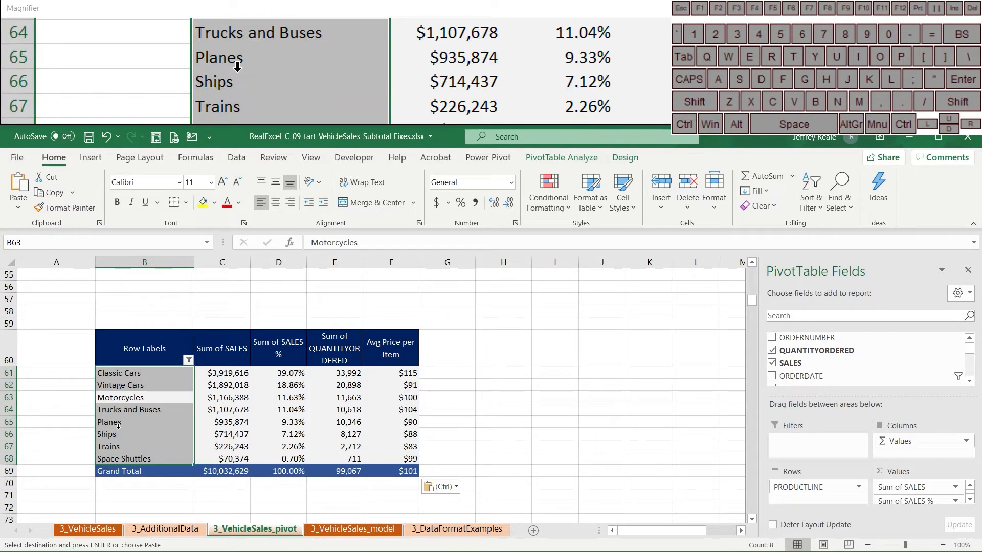
click(525, 159)
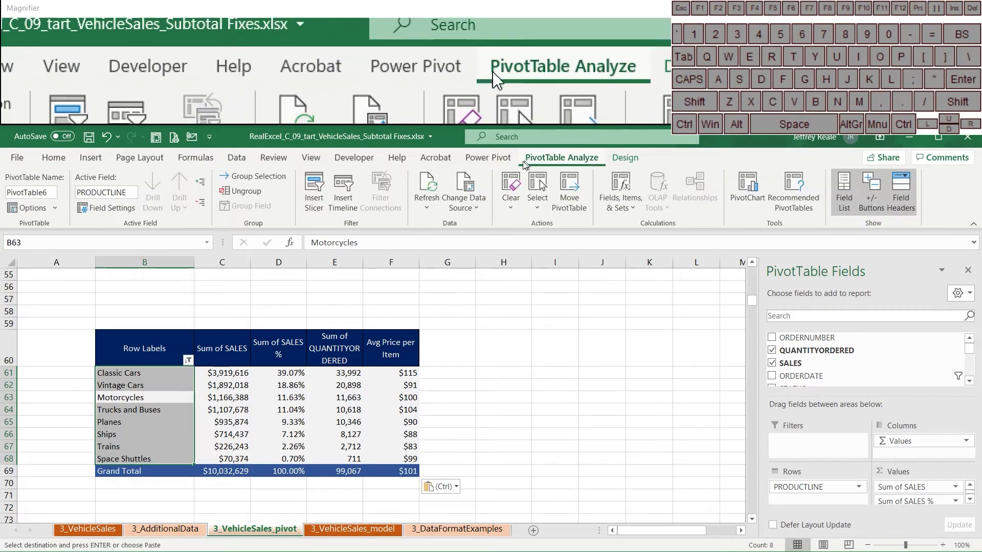
Insert two new columns before column A to shift the PivotTables over to column D
drag(57, 262, 118, 262)
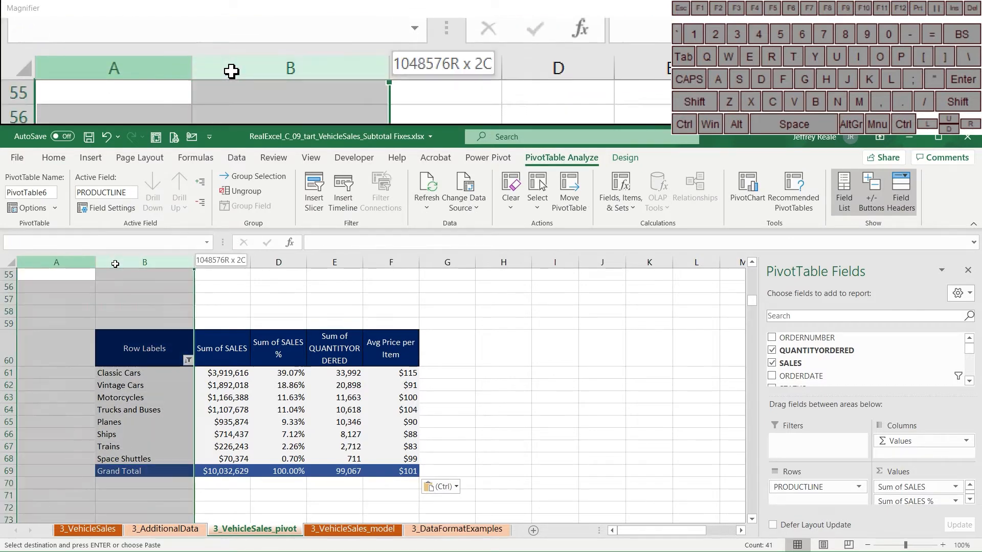
right_click(121, 262)
click(134, 374)
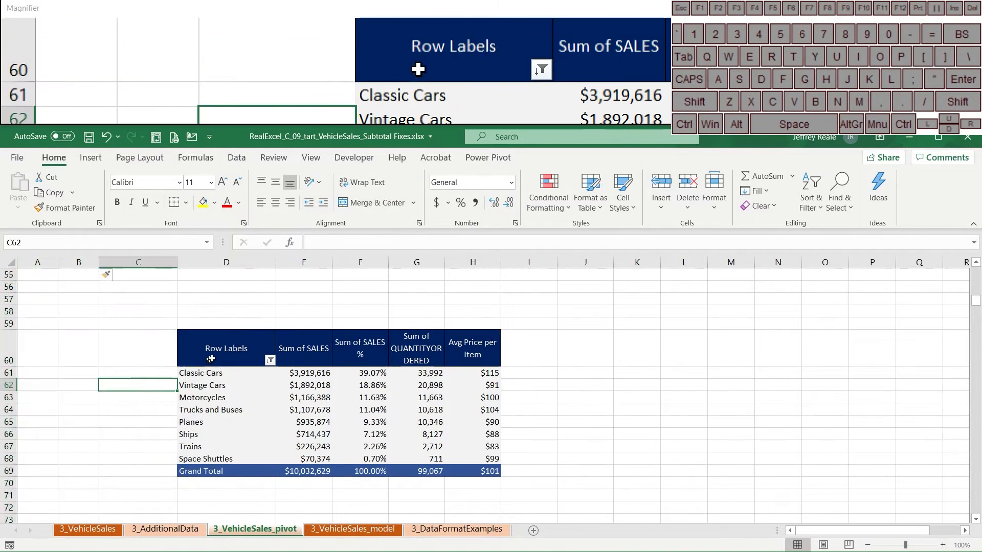
Replace PRODUCTLINE with TERRITORY as the row field of the pasted PivotTable
click(220, 398)
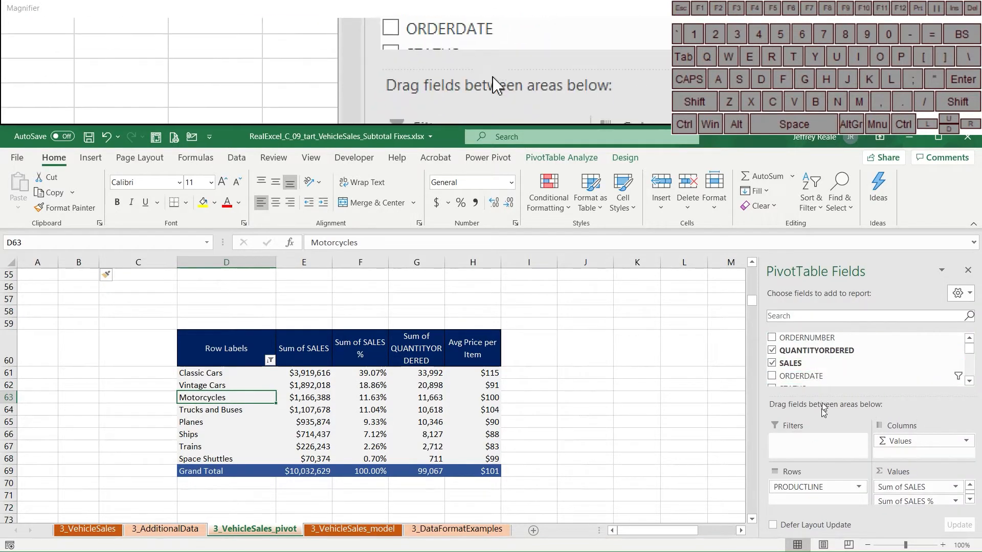
drag(802, 486, 833, 418)
scroll(849, 376, down, 3)
scroll(850, 376, down, 7)
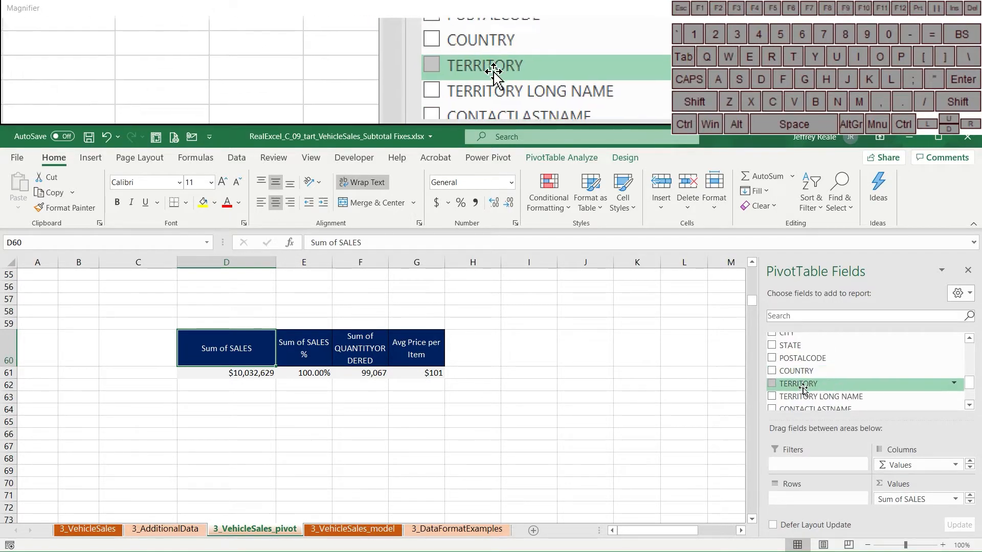
drag(801, 384, 800, 499)
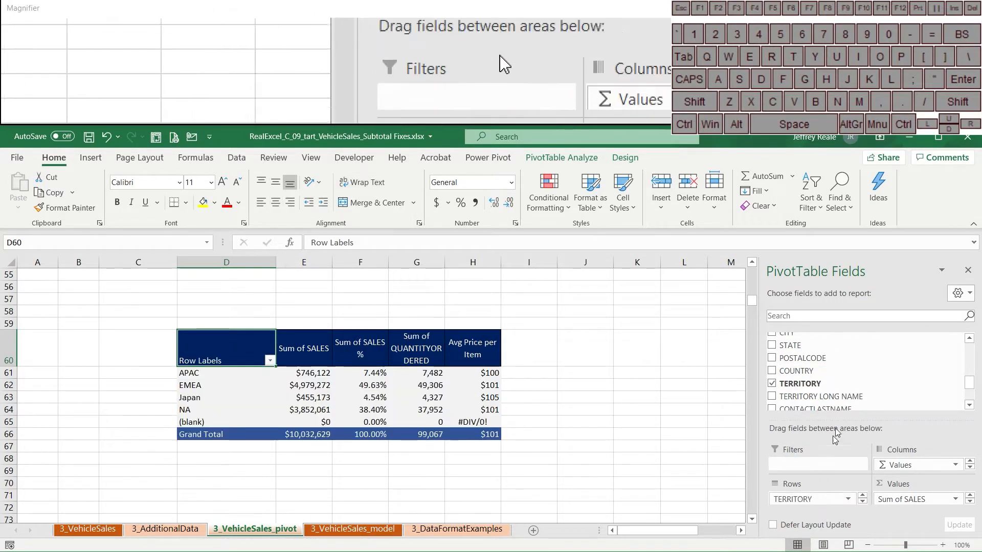
Add the COUNTRY field to the PivotTable rows, nested beneath TERRITORY
scroll(856, 389, down, 1)
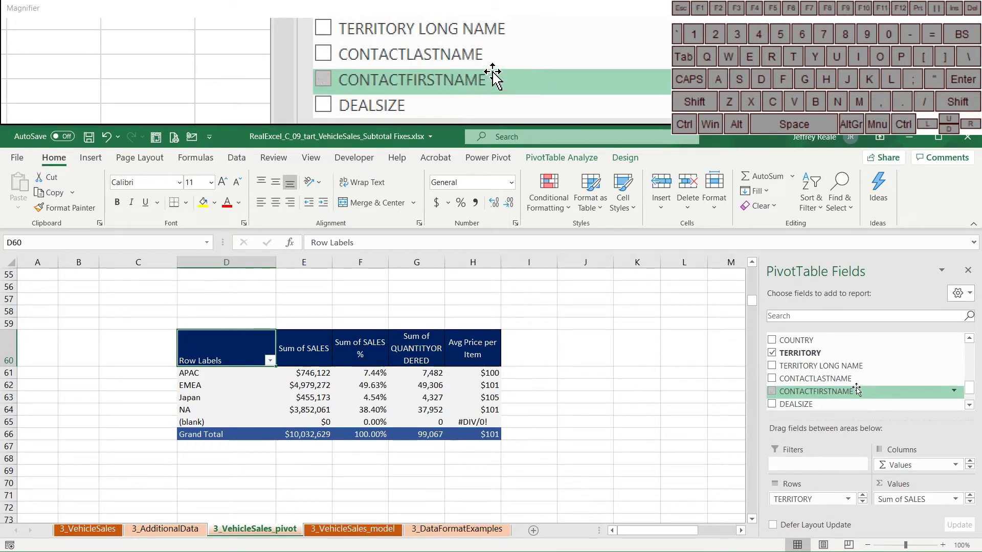
scroll(853, 396, down, 1)
scroll(818, 384, up, 2)
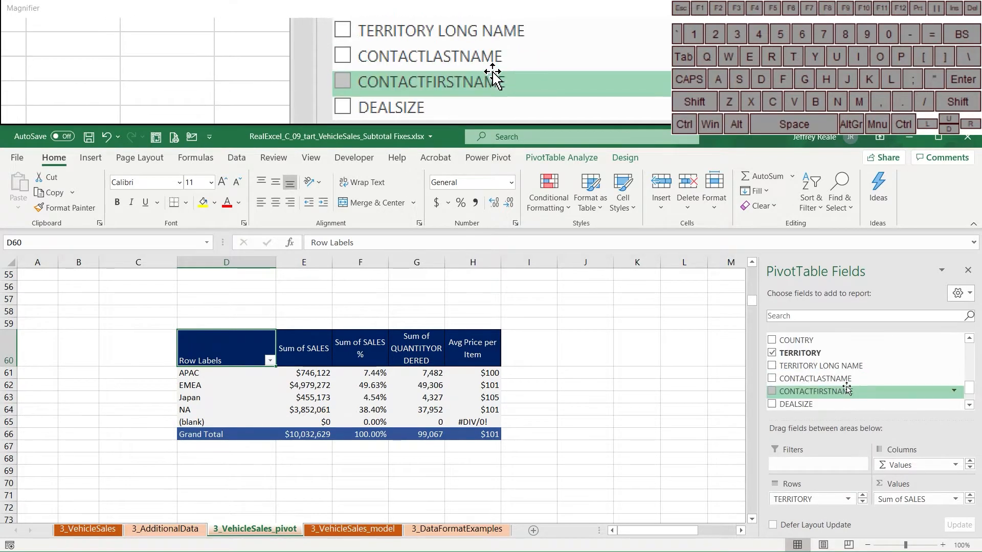
drag(801, 372, 812, 507)
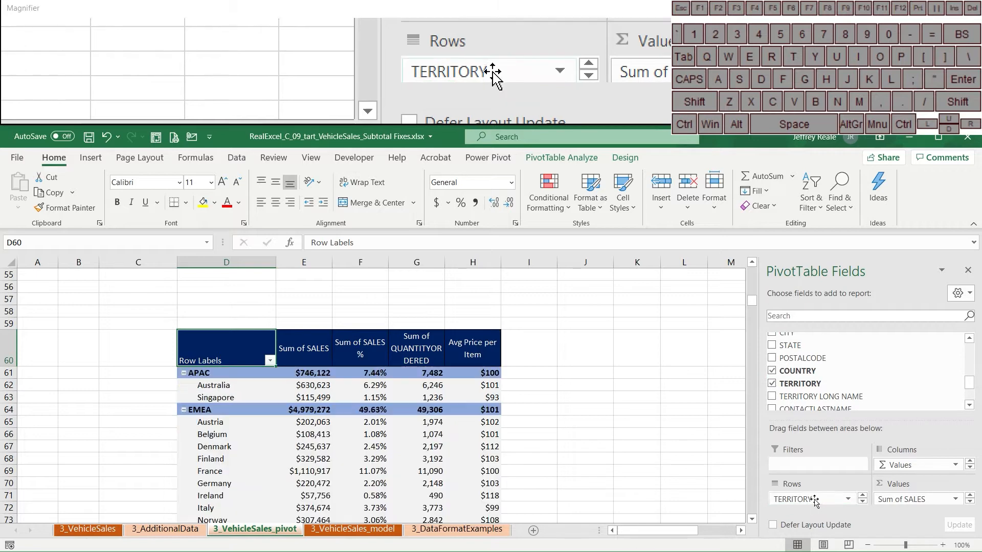
Add DEALSIZE to the PivotTable rows as the innermost level, beneath COUNTRY, and enlarge the field layout areas
scroll(846, 361, down, 1)
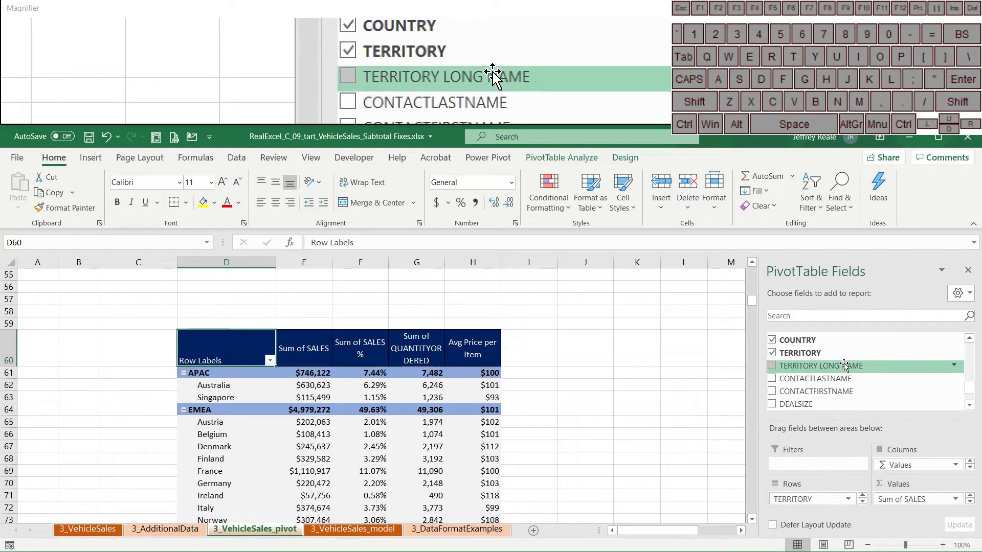
mouse_move(844, 404)
mouse_down()
mouse_move(825, 507)
mouse_move(828, 380)
mouse_move(813, 434)
mouse_move(813, 502)
mouse_up()
drag(846, 420, 845, 342)
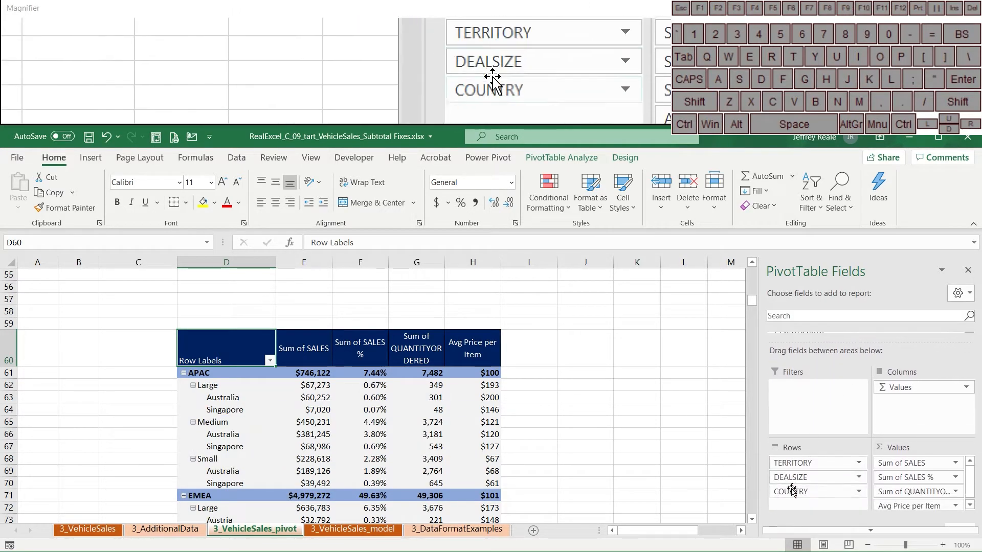
drag(812, 499, 811, 500)
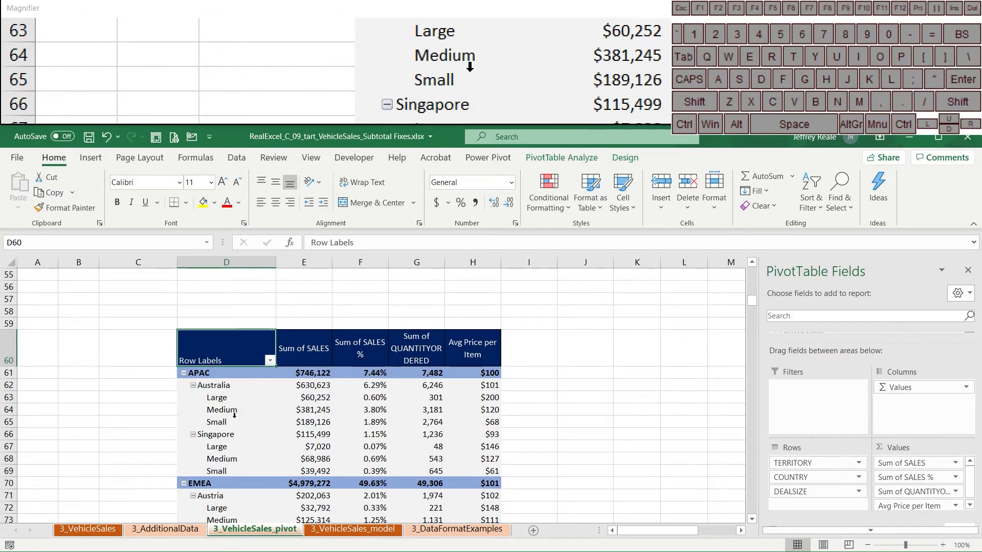
Change the PivotTable's report layout to tabular form
click(237, 398)
scroll(237, 400, down, 7)
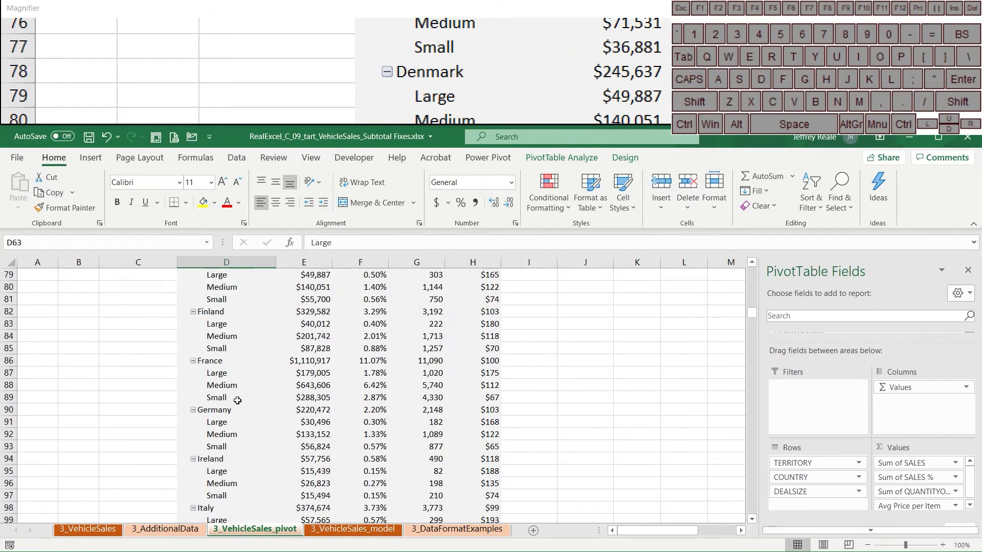
scroll(237, 400, up, 7)
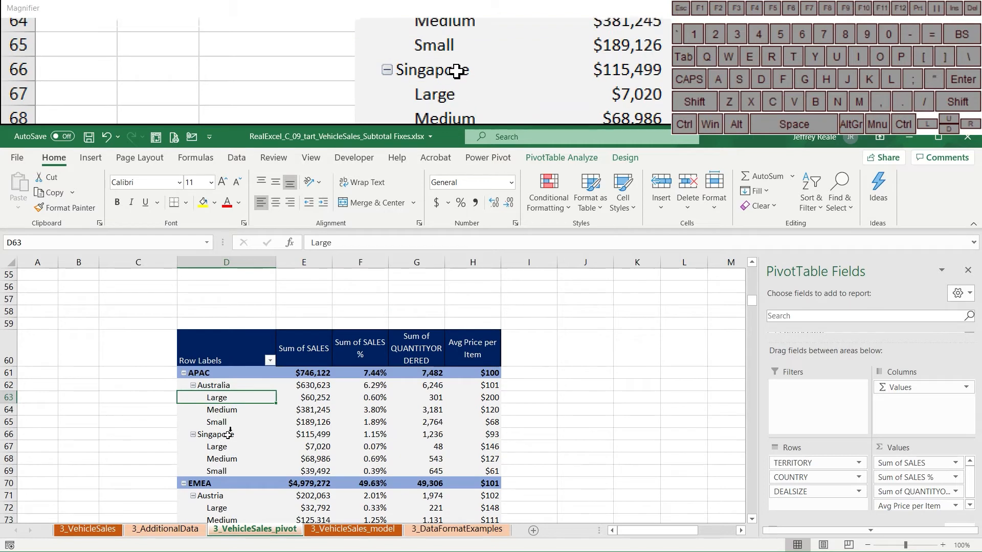
click(567, 158)
click(620, 156)
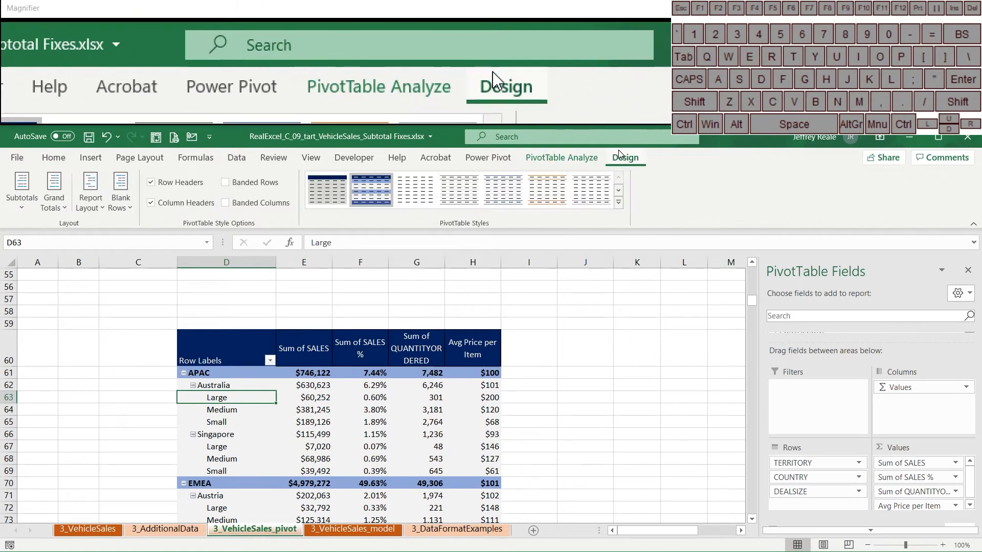
click(101, 210)
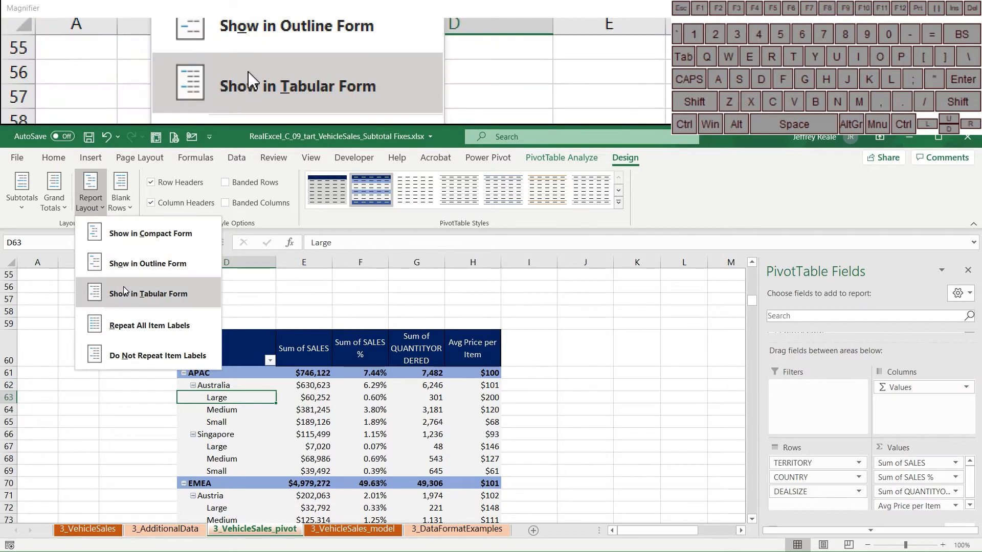
click(124, 287)
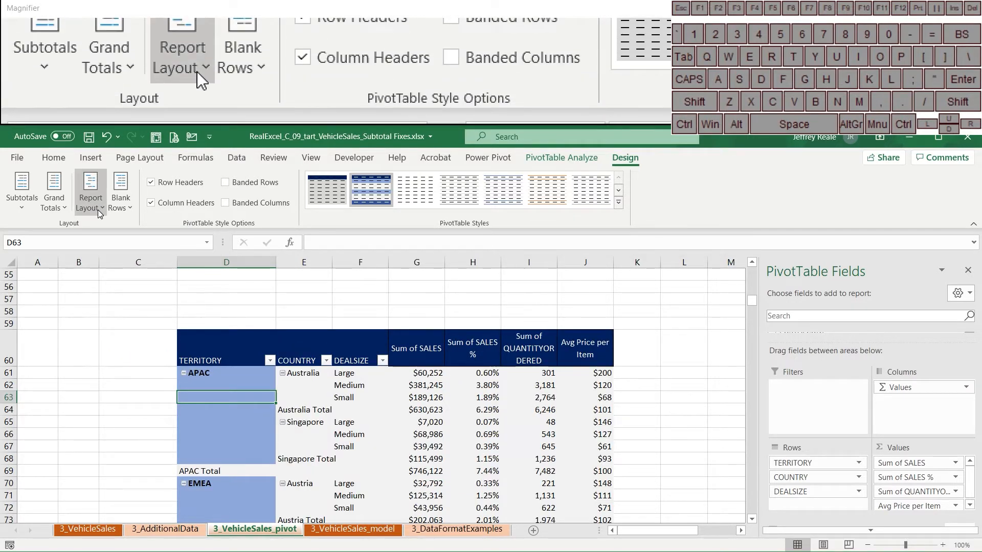
Repeat all item labels in the PivotTable and turn off its subtotals
click(98, 210)
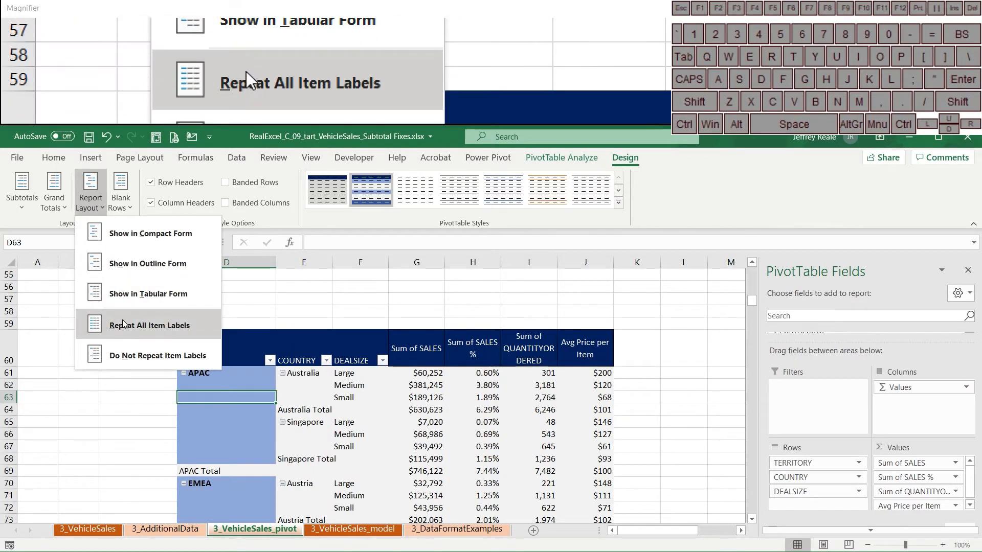
click(124, 326)
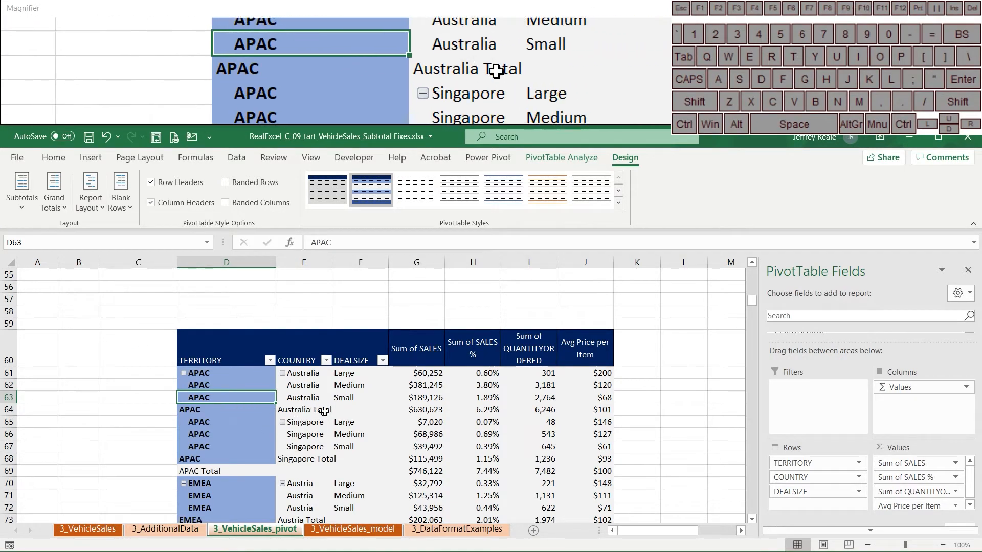
click(21, 192)
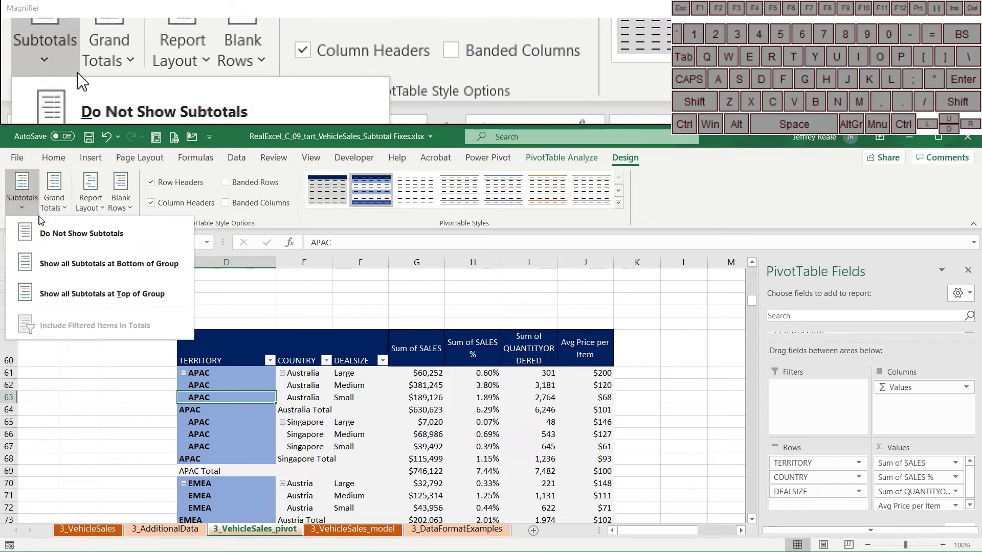
click(44, 228)
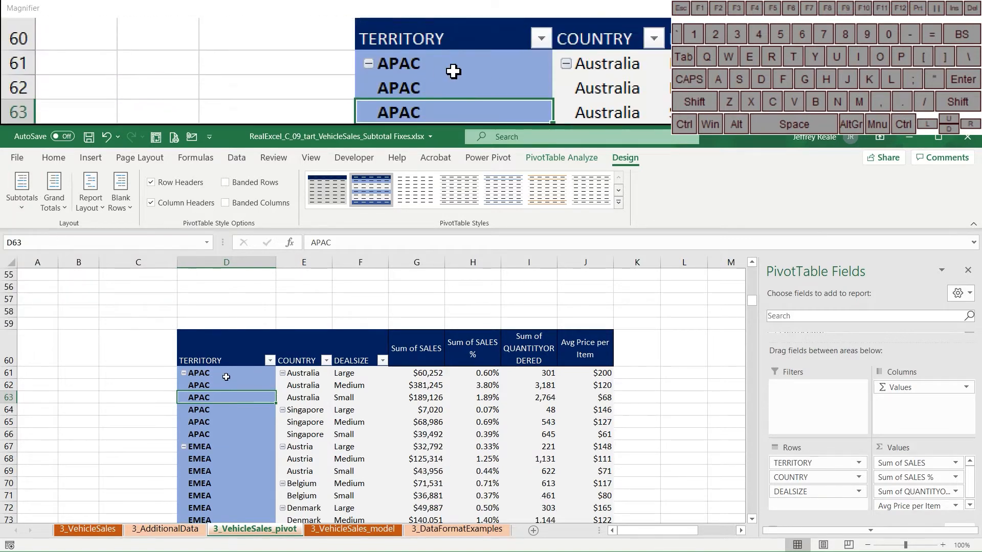
Remove Sum of SALES %, Sum of QUANTITYORDERED and Avg Price per Item from the values, keeping only Sum of SALES
scroll(226, 377, down, 1)
click(229, 338)
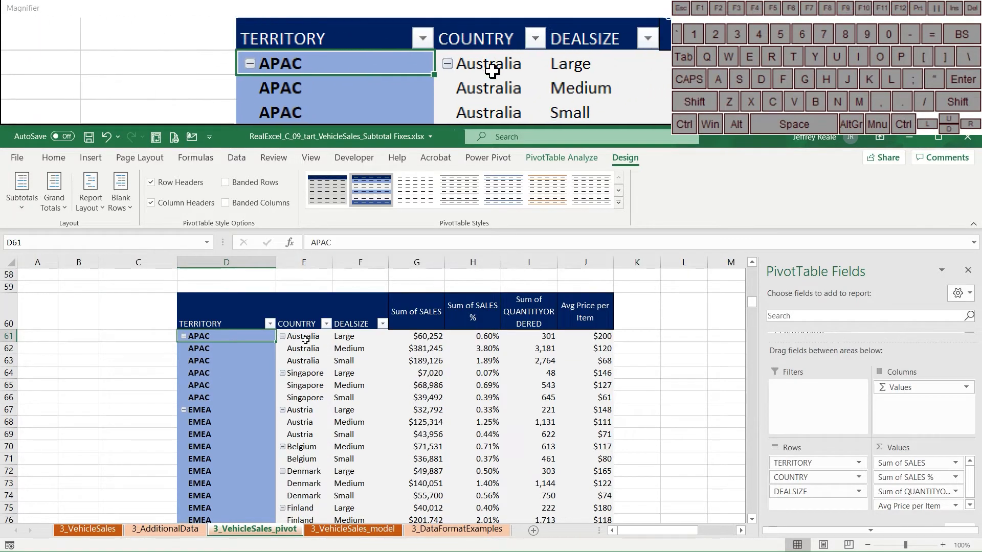
drag(305, 340, 306, 352)
click(307, 381)
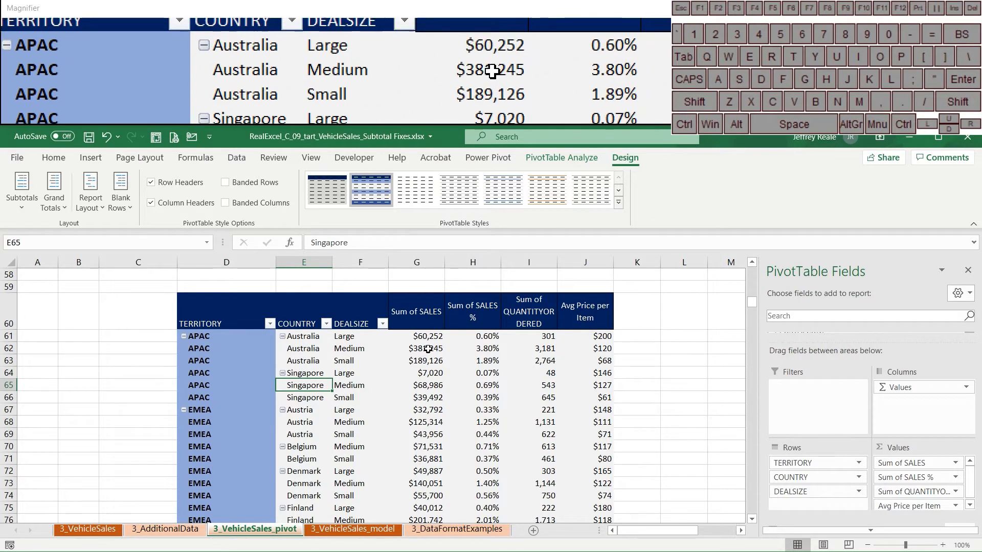
drag(912, 484, 802, 477)
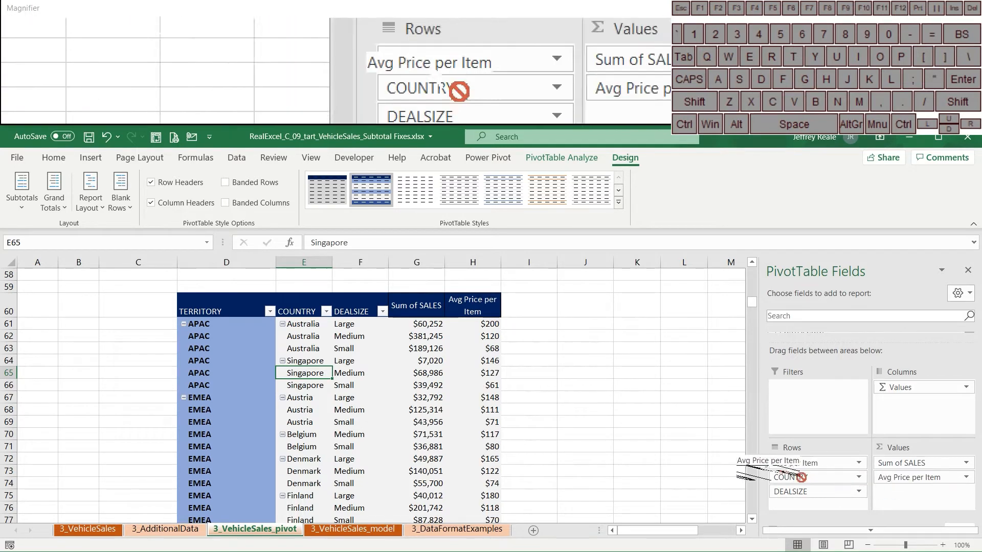
drag(910, 489, 736, 468)
Move the whole territory PivotTable from D60 to start at B60, and widen column B to fit the TERRITORY header
drag(205, 305, 439, 372)
key(ctrl+shift+Down)
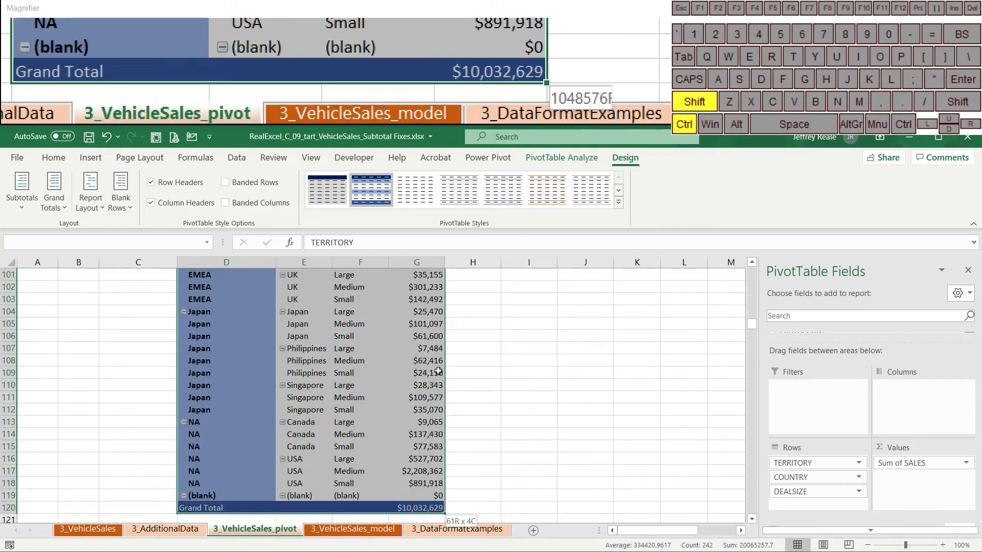
scroll(295, 356, up, 10)
scroll(295, 356, up, 11)
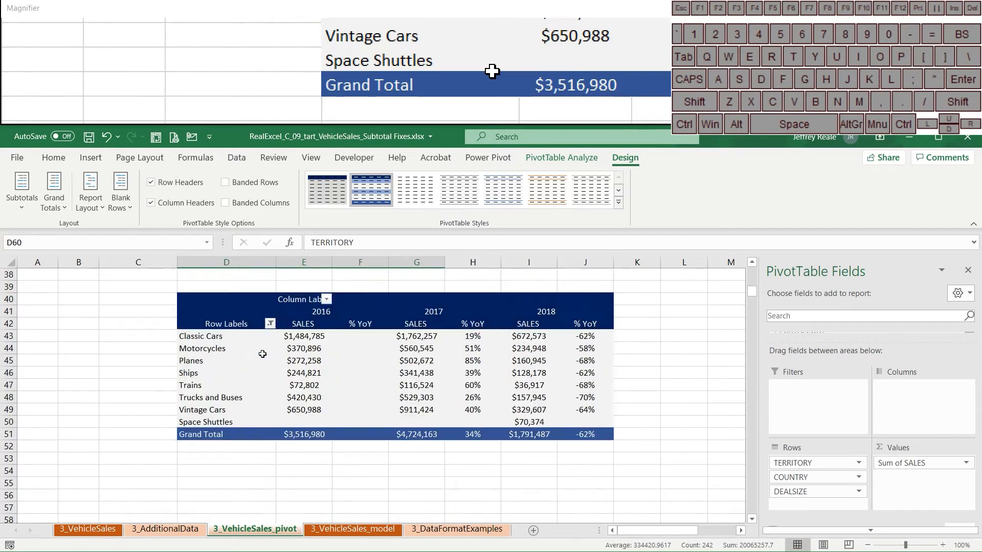
scroll(237, 368, down, 4)
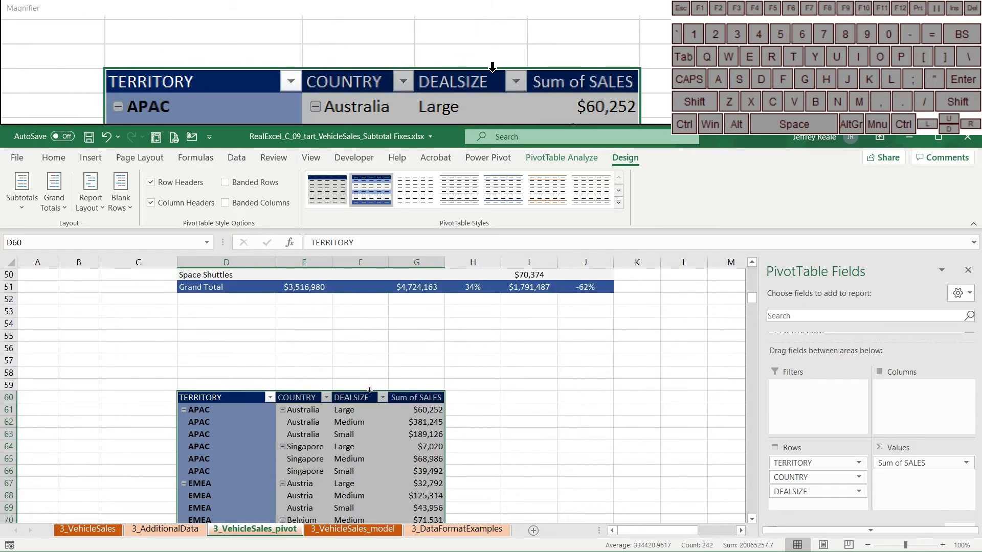
drag(368, 394, 253, 392)
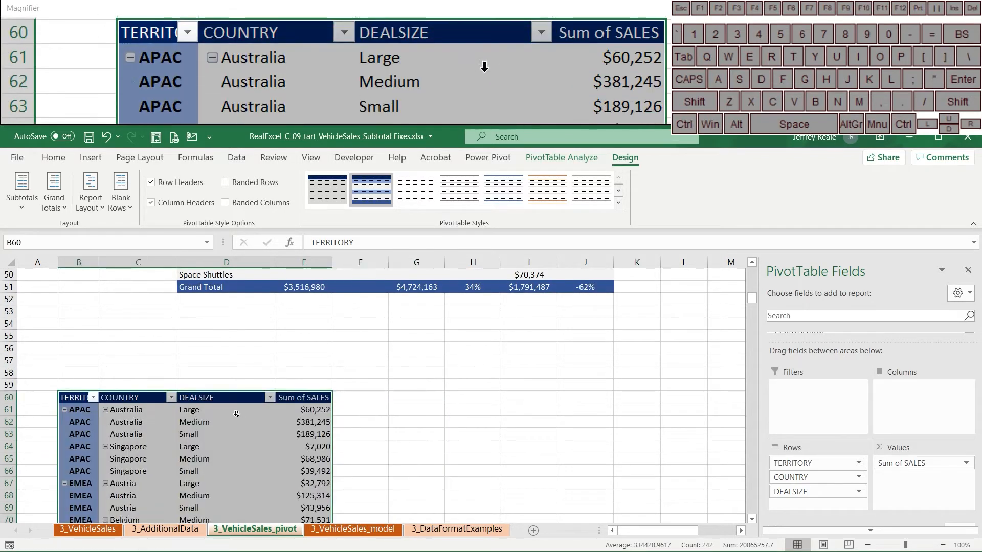
click(144, 358)
drag(99, 260, 126, 261)
Search the PivotTable fields for "year" and add YEAR_ID to the columns area
click(274, 449)
scroll(294, 398, down, 2)
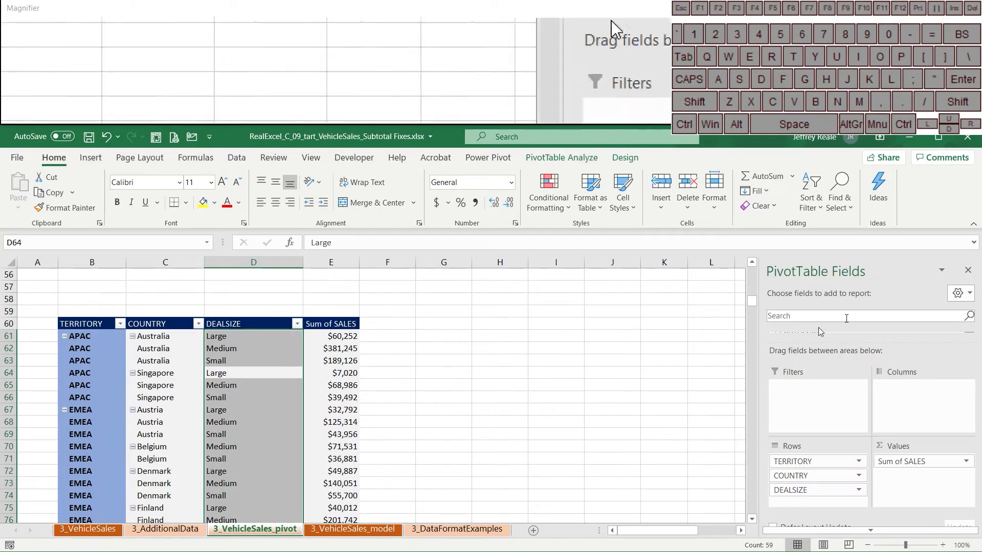
drag(891, 335, 890, 417)
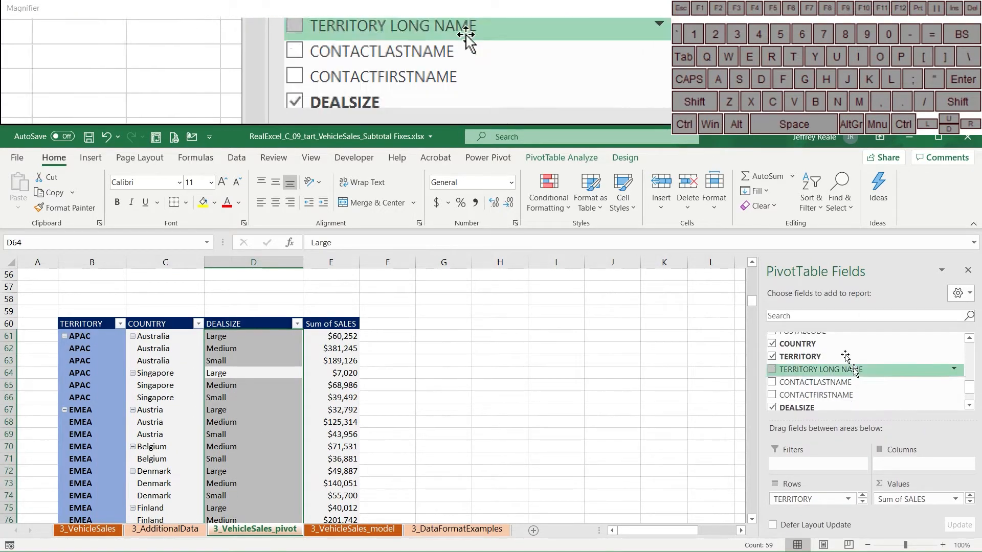
click(805, 317)
text(year)
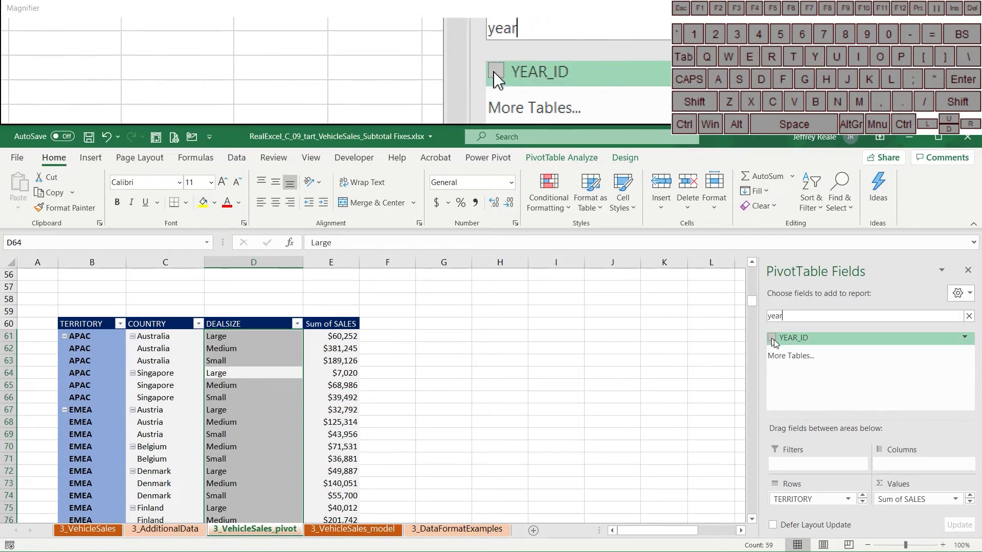
drag(790, 338, 916, 465)
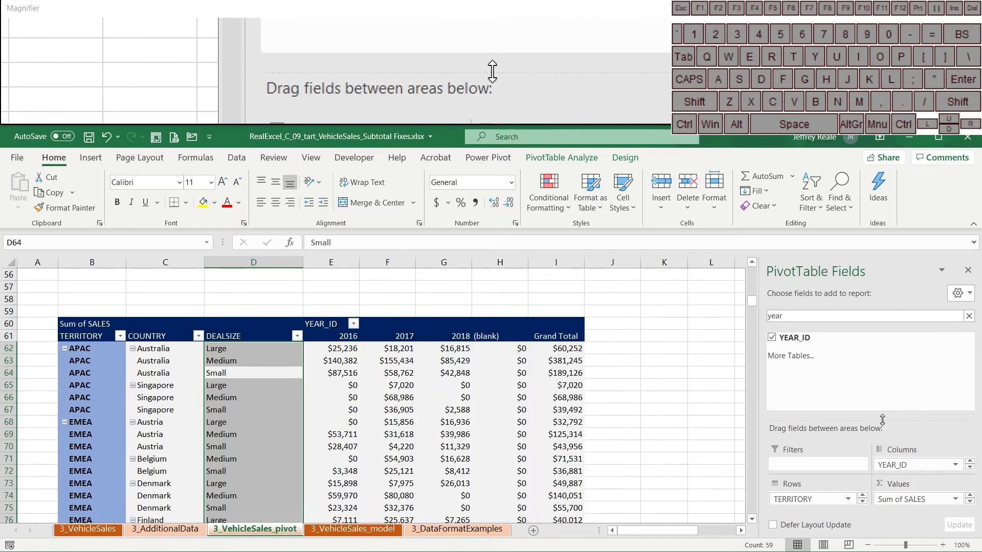
drag(883, 420, 882, 387)
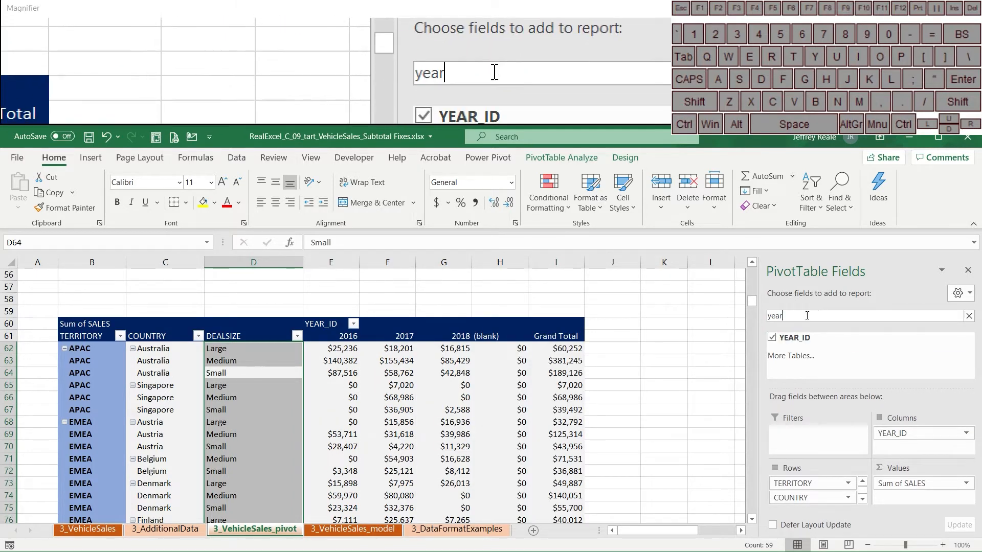
Search the PivotTable fields for "q" and add QTR_ID to the columns area below YEAR_ID
text(qu)
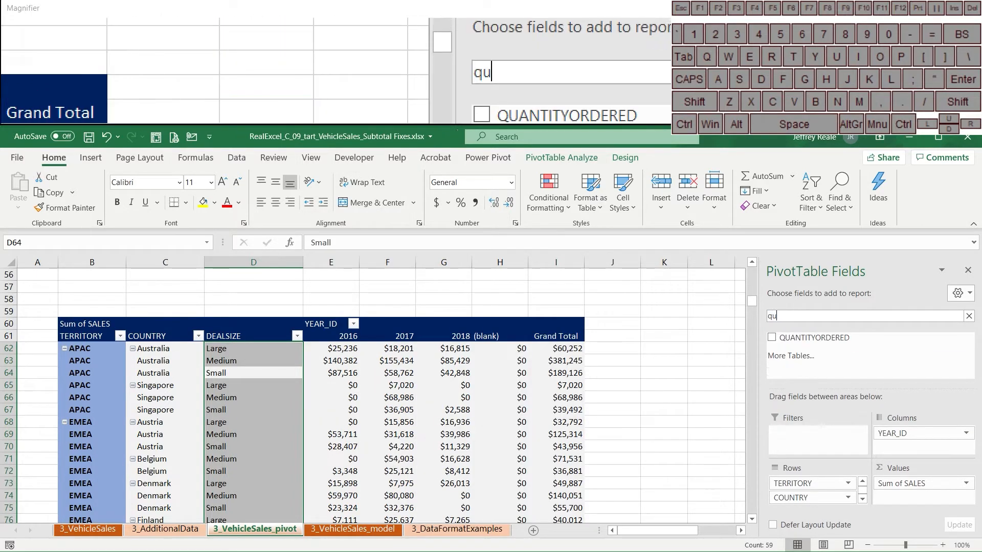
key(BackSpace)
key(BackSpace)
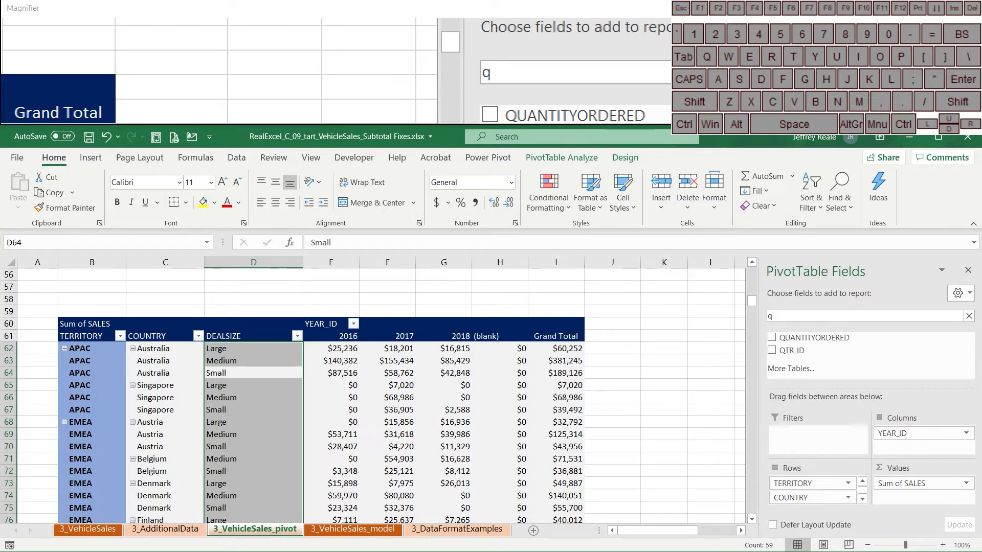
drag(796, 351, 885, 441)
Apply a label filter to TERRITORY that shows only items whose label does not equal "(blank)"
click(154, 422)
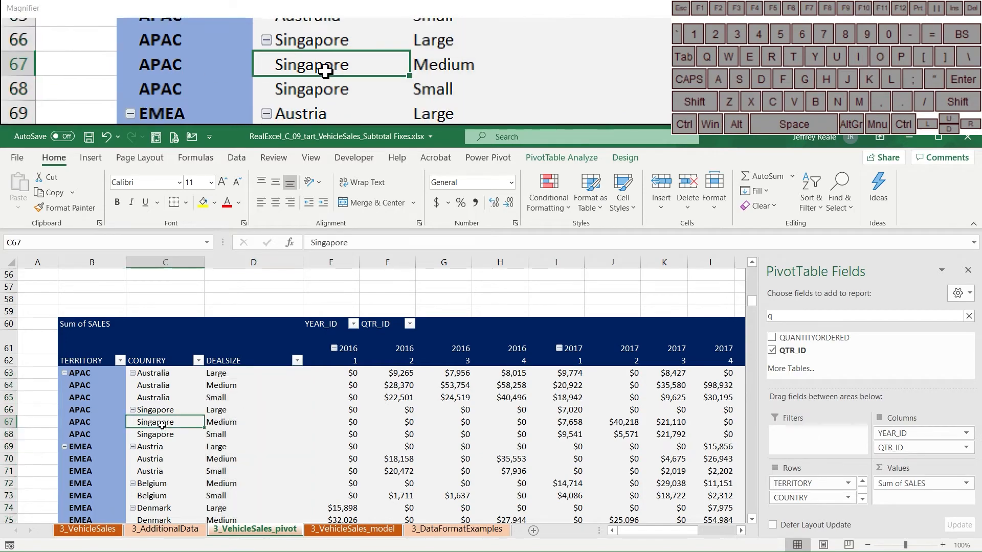
scroll(154, 417, down, 20)
scroll(155, 412, up, 16)
scroll(153, 414, up, 9)
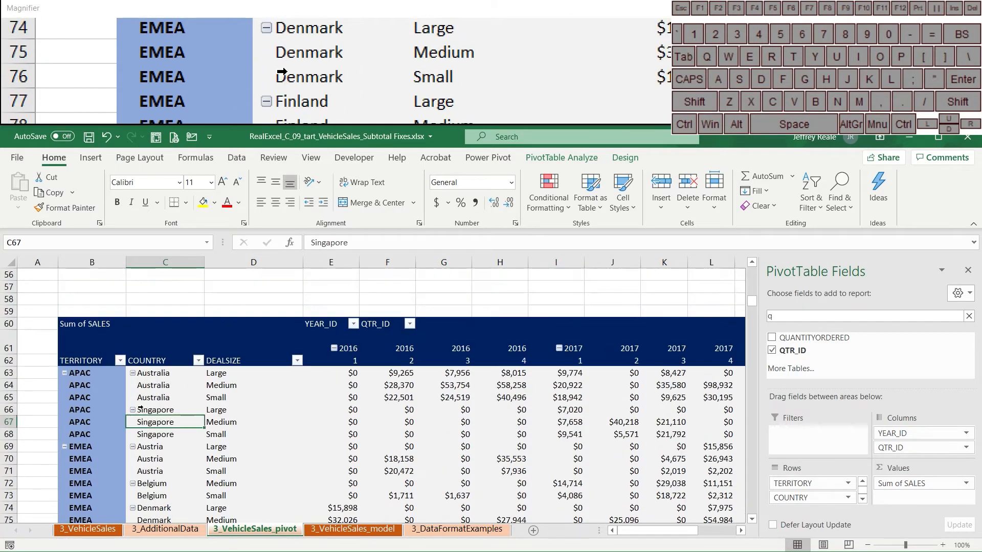
scroll(128, 414, down, 1)
click(100, 414)
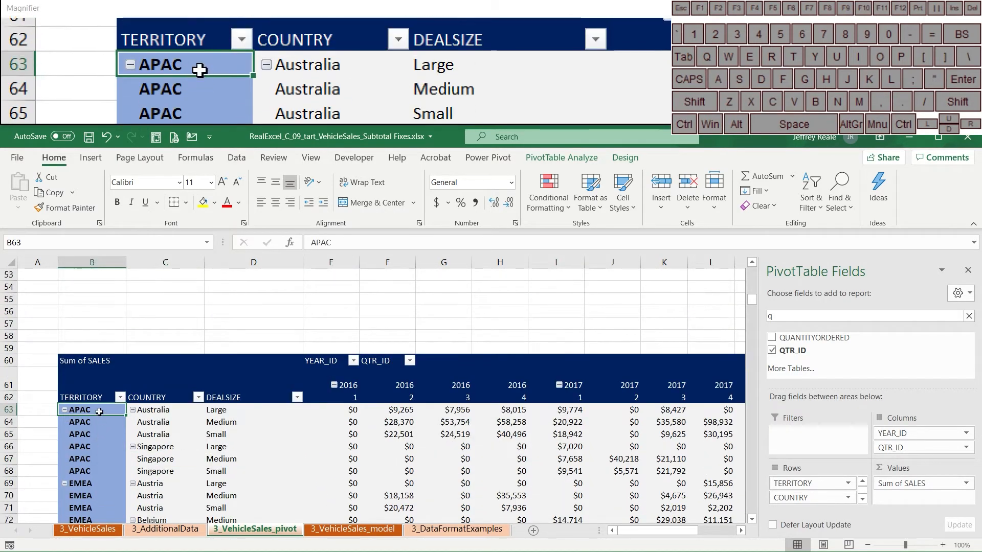
click(119, 397)
mouse_move(72, 216)
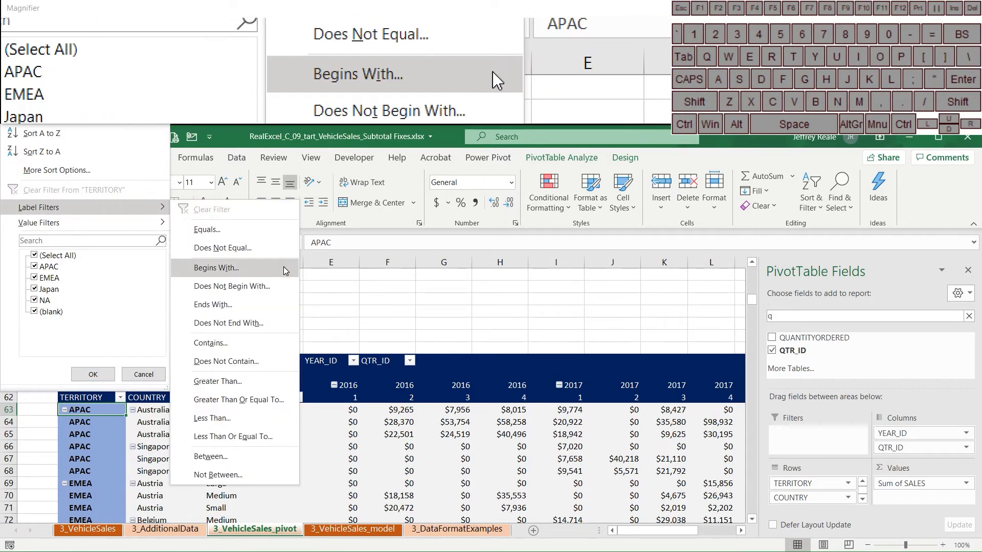
click(281, 249)
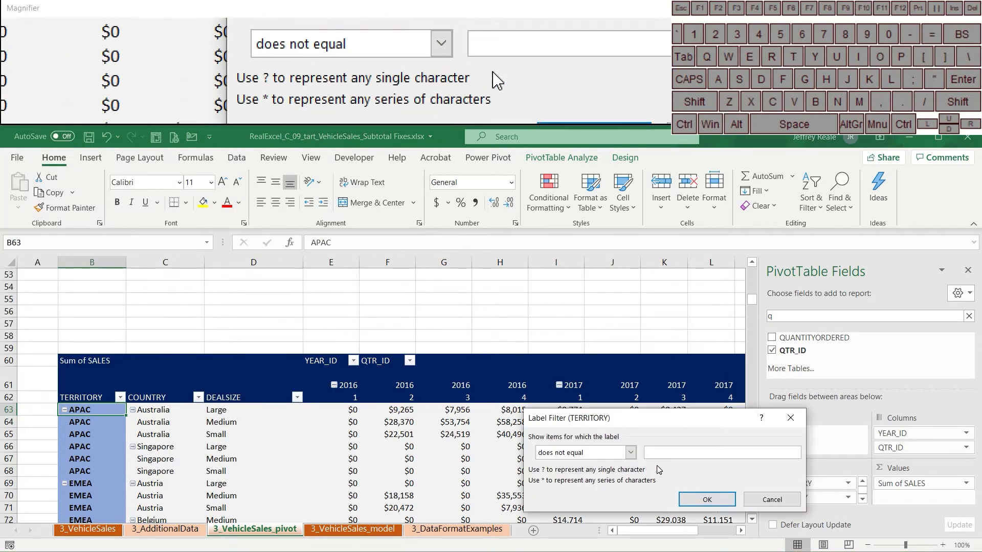
text(()
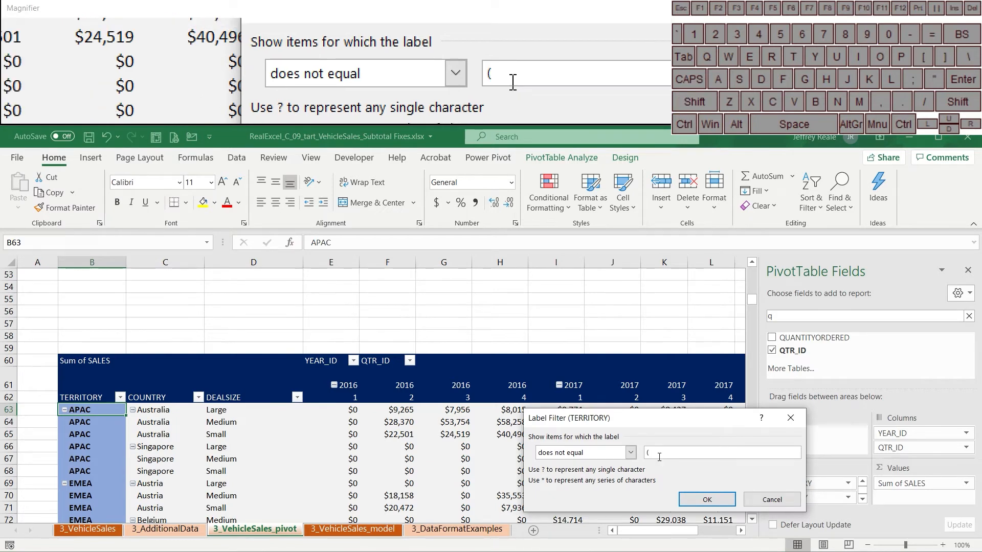
text(blank))
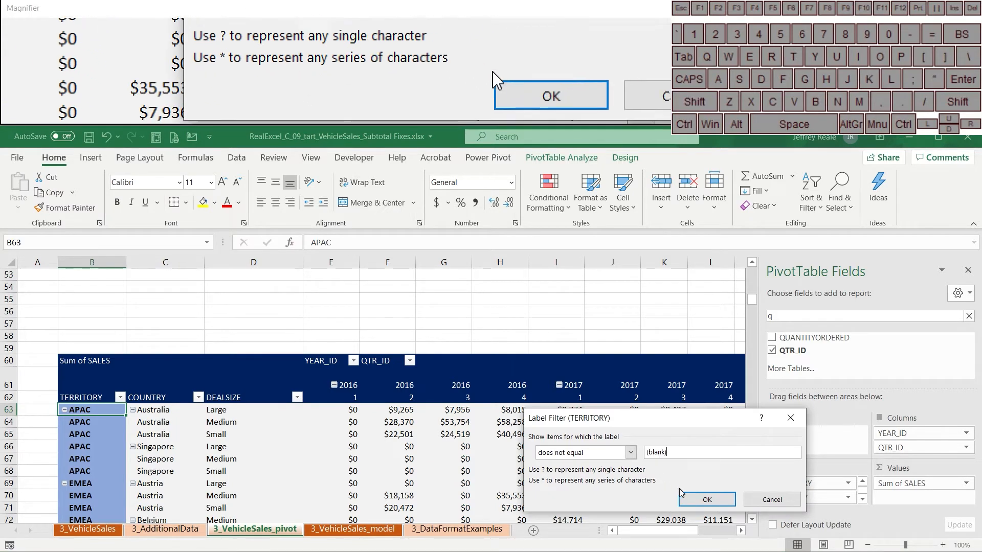
click(707, 500)
Allow multiple filters per field in the totals and filters options of the territory PivotTable
right_click(97, 432)
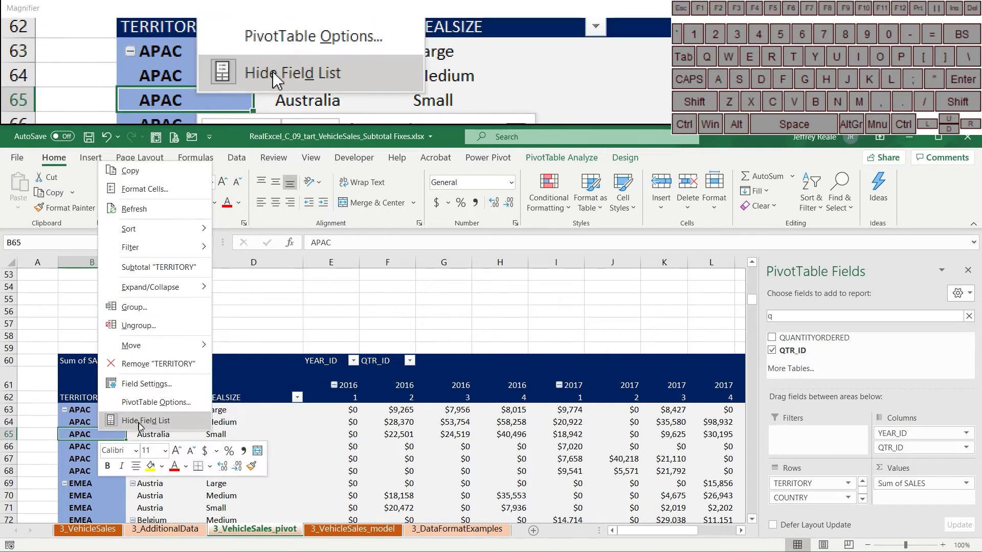
click(148, 402)
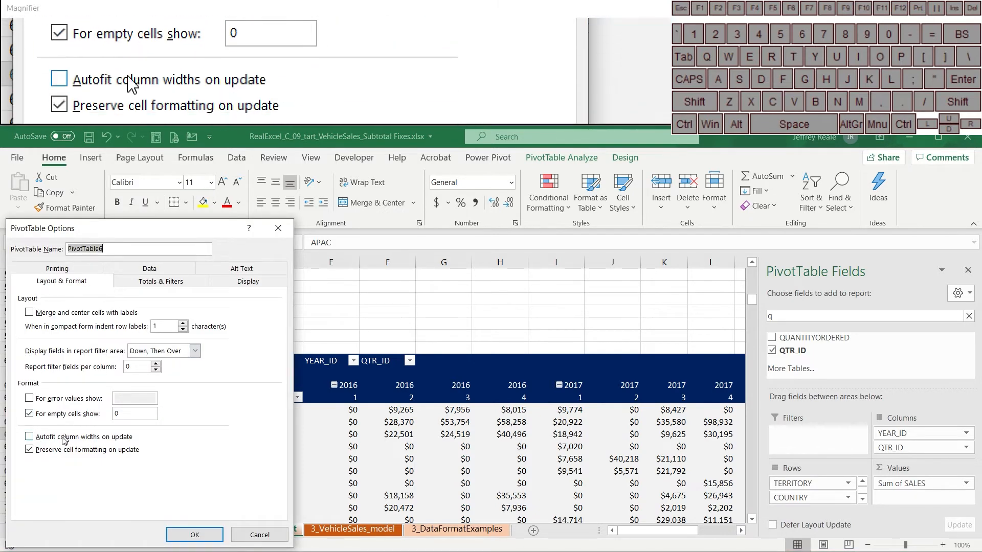
click(157, 283)
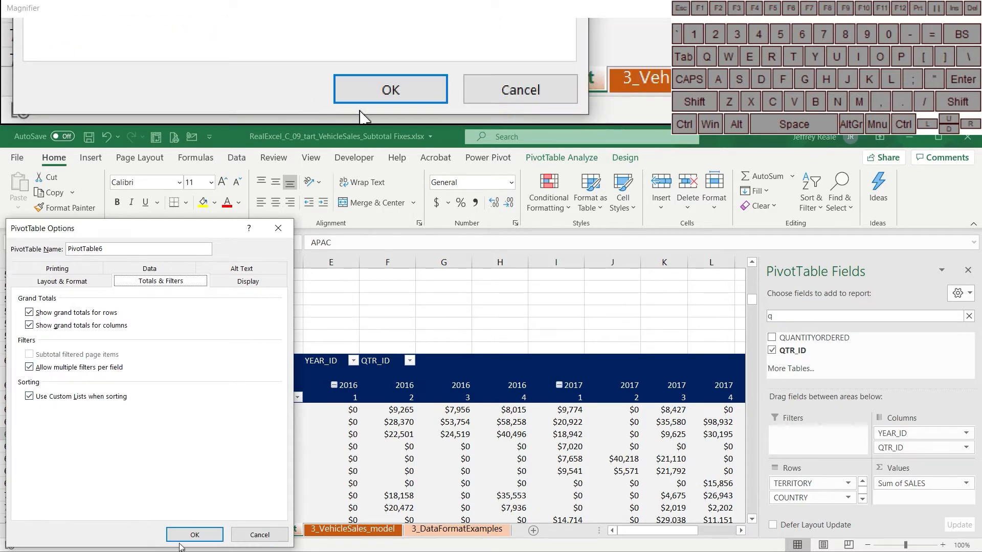
click(195, 535)
Show all subtotals at the bottom of each group in the territory PivotTable
scroll(199, 434, down, 20)
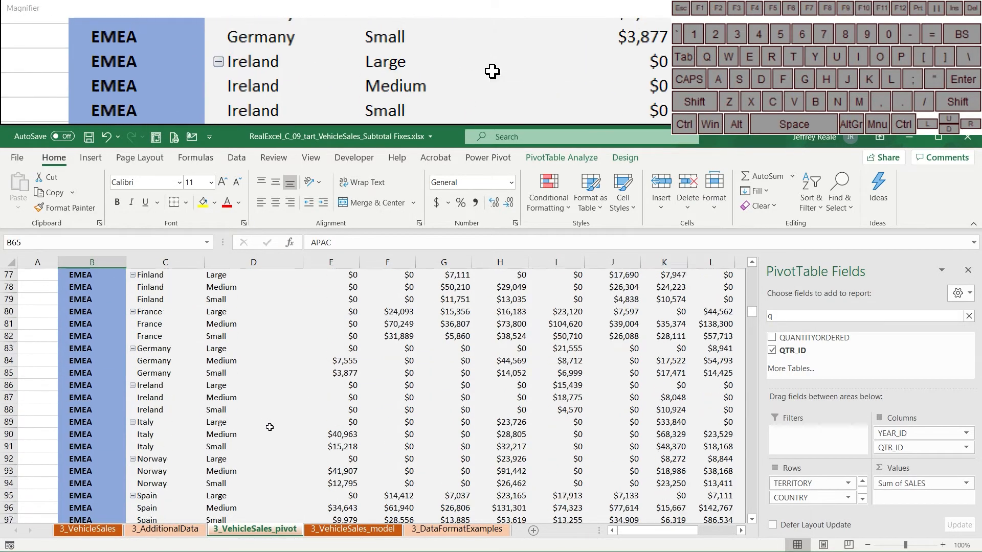
scroll(608, 401, up, 20)
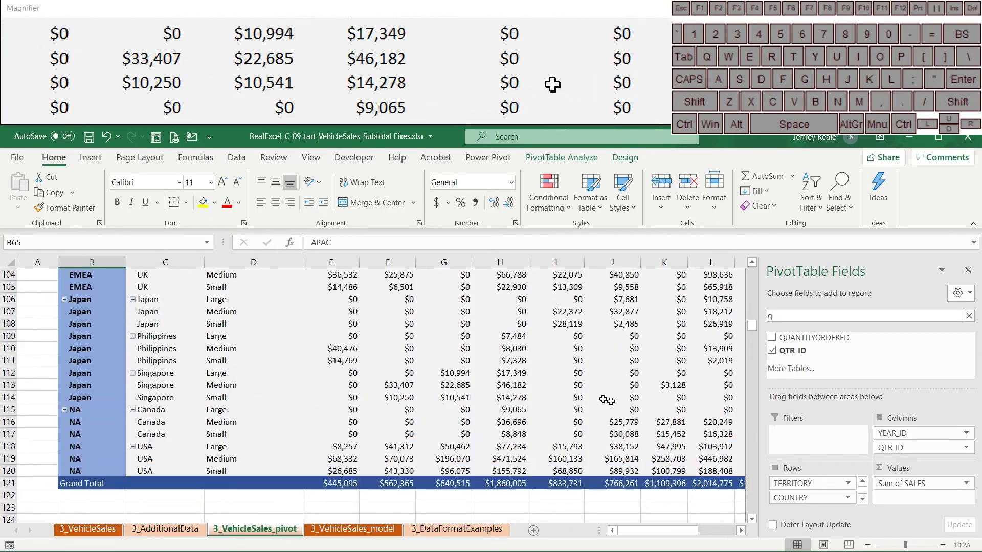
scroll(652, 410, down, 1)
scroll(613, 408, right, 4)
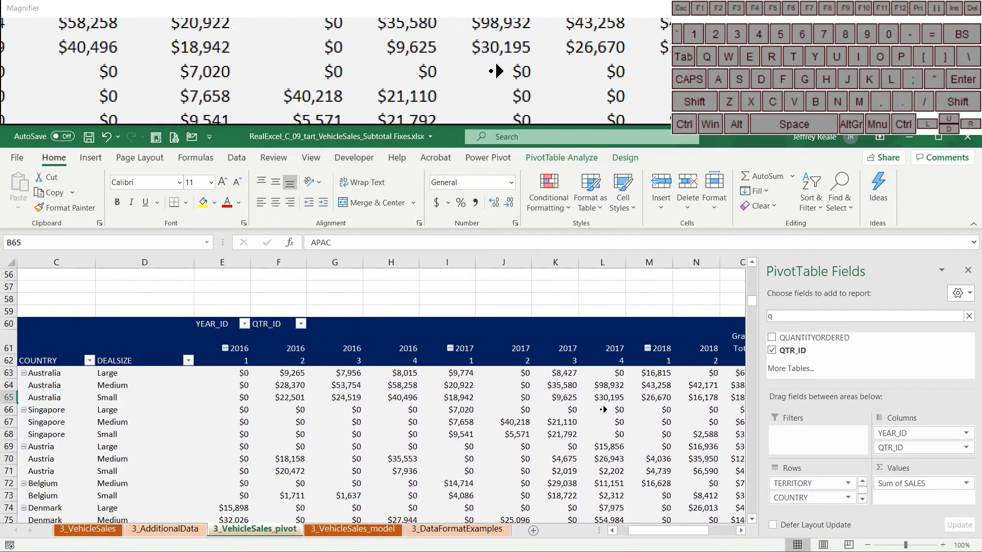
scroll(573, 406, left, 4)
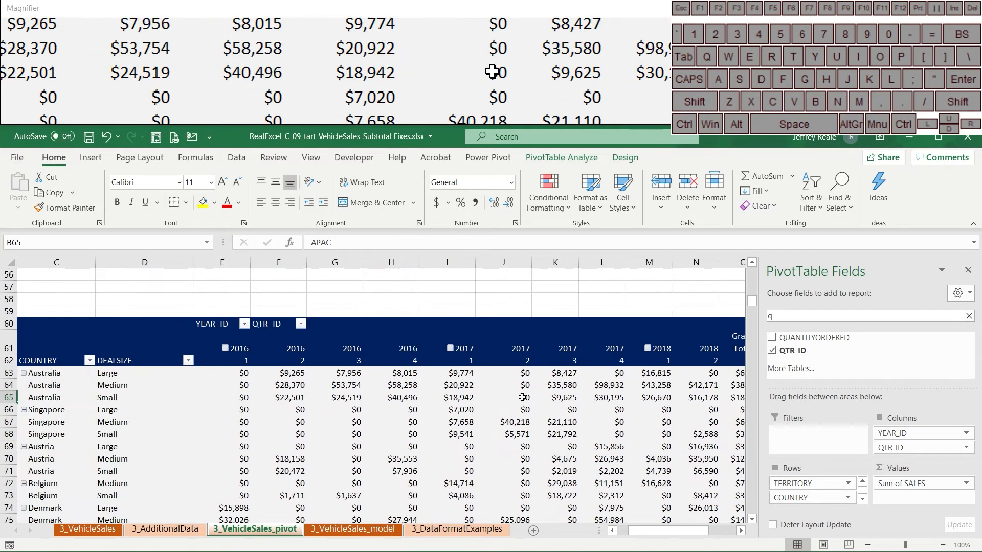
click(307, 351)
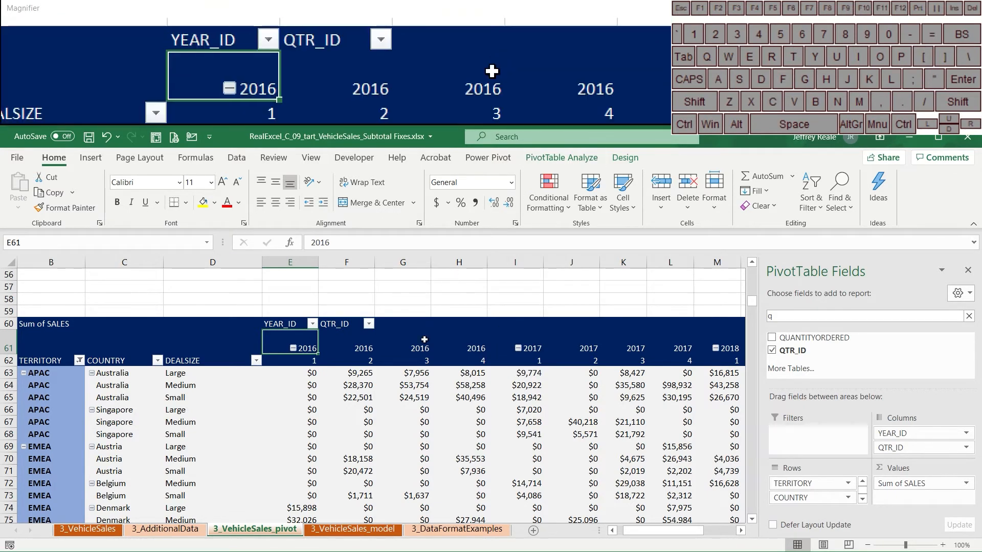
click(561, 157)
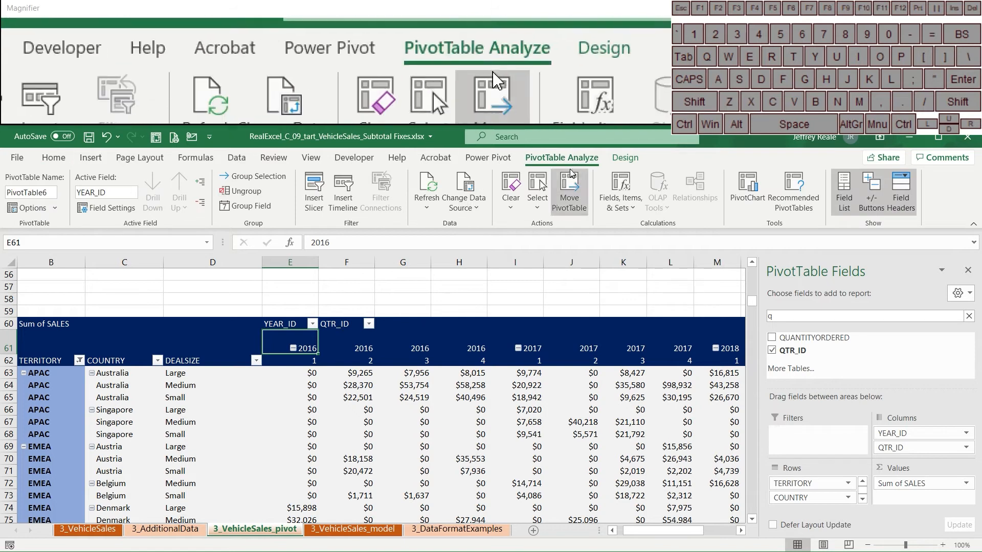
click(625, 159)
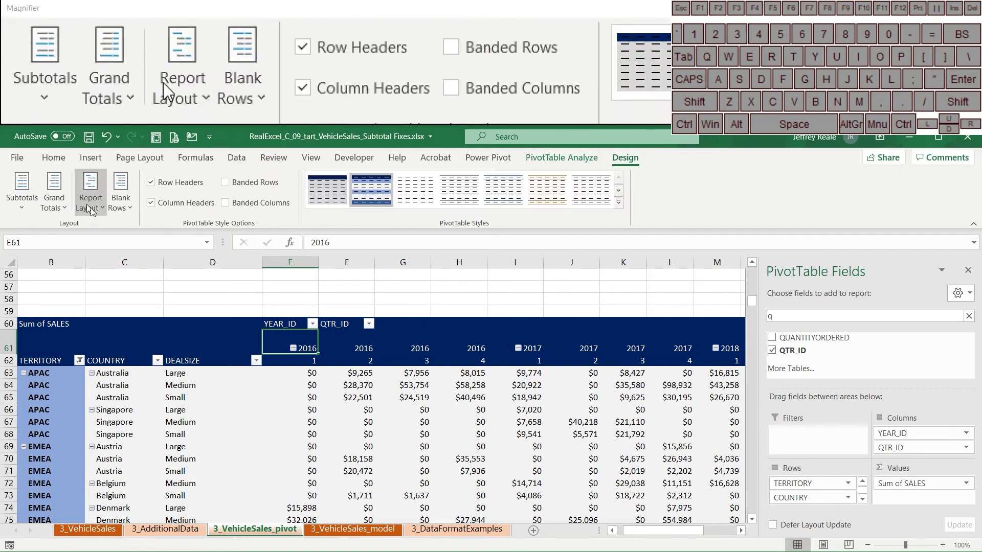
click(51, 211)
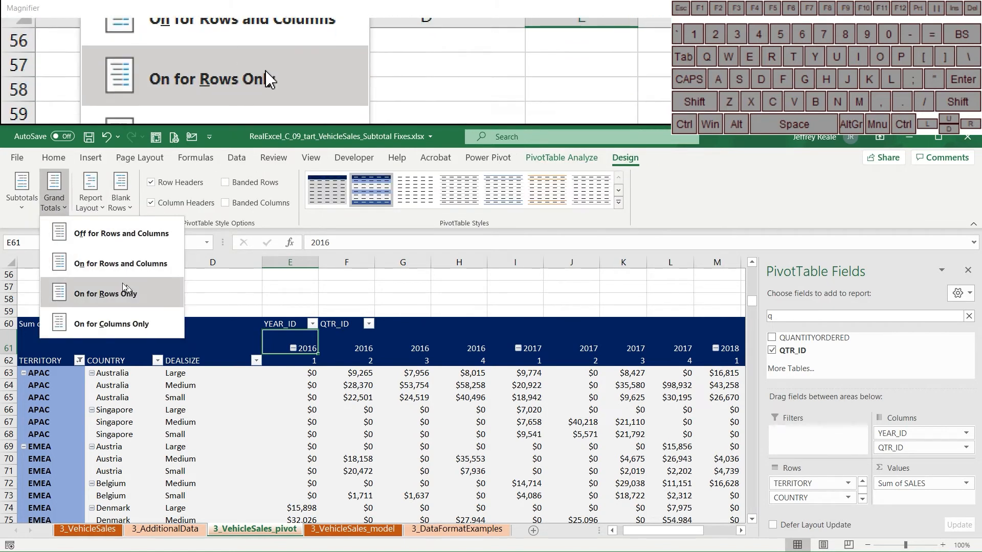
click(22, 193)
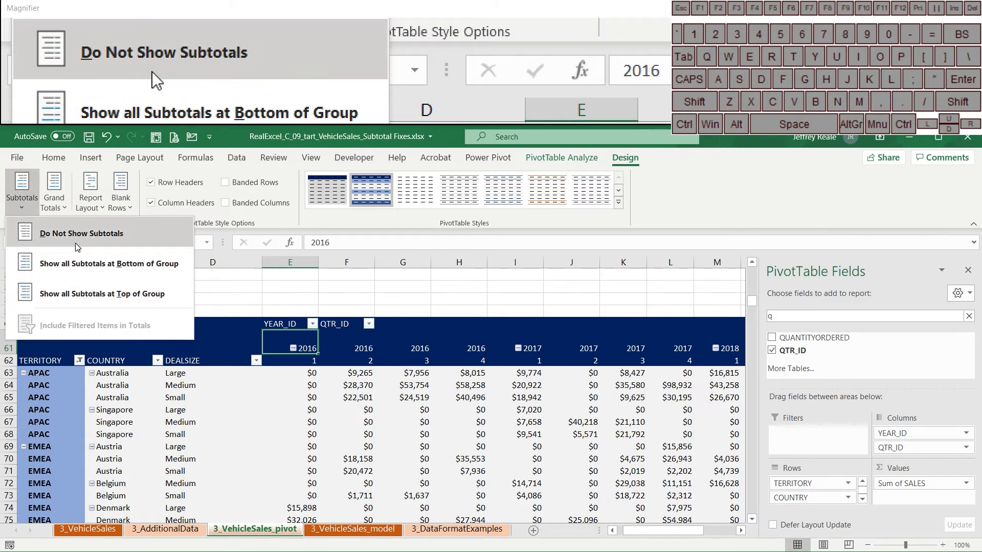
click(76, 257)
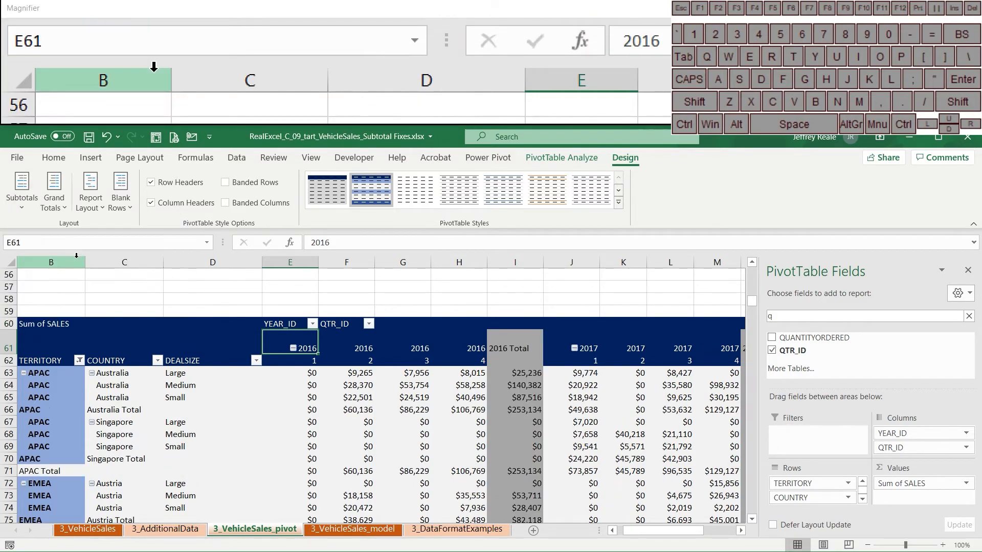
Examine the 2016 Total column and the Australia, Singapore and APAC total rows across the PivotTable
click(513, 349)
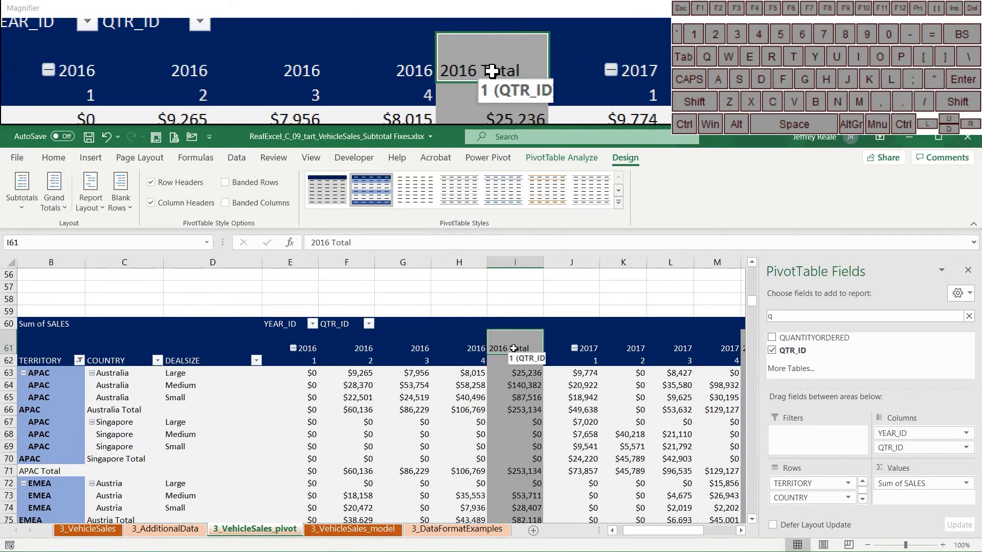
scroll(513, 348, down, 4)
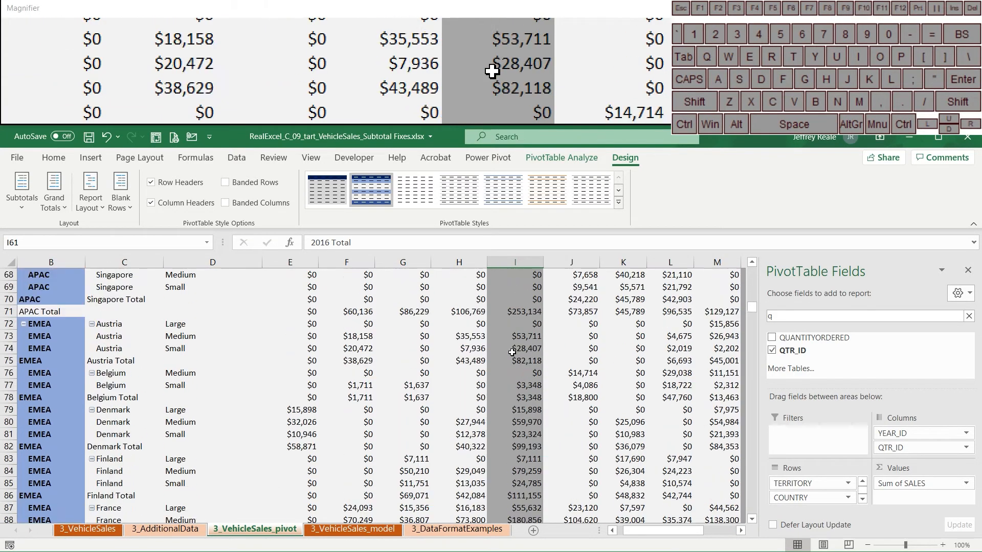
scroll(512, 352, up, 3)
scroll(370, 378, left, 1)
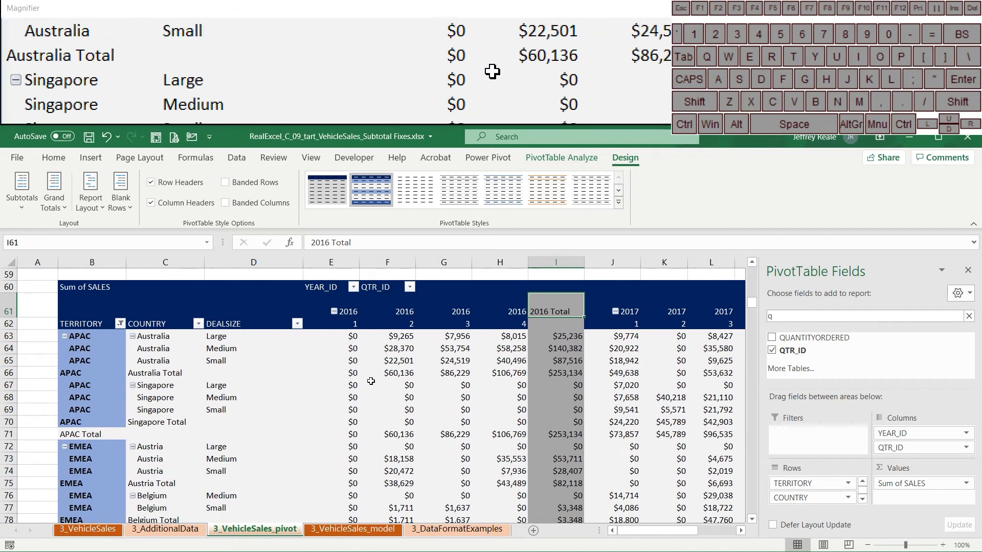
drag(85, 373, 210, 373)
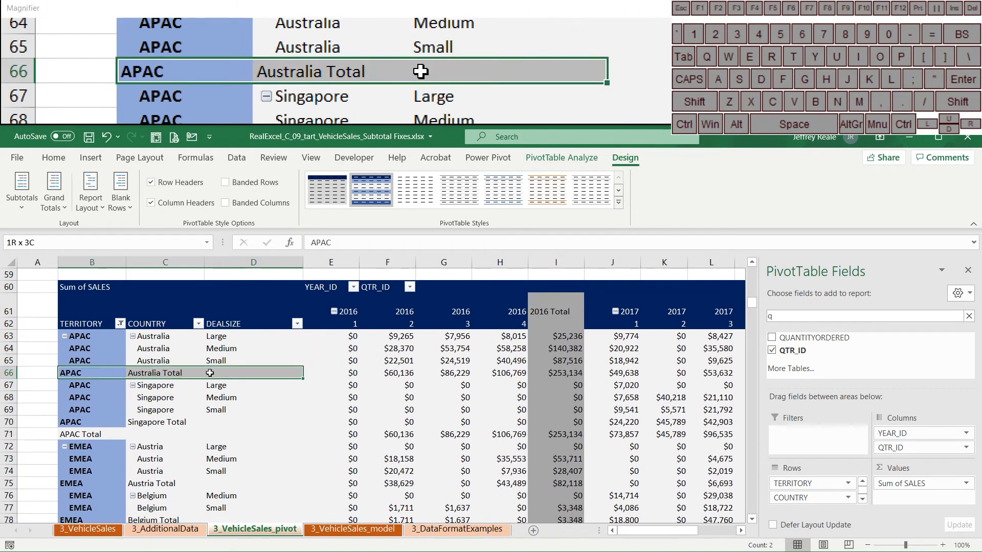
drag(87, 422, 184, 426)
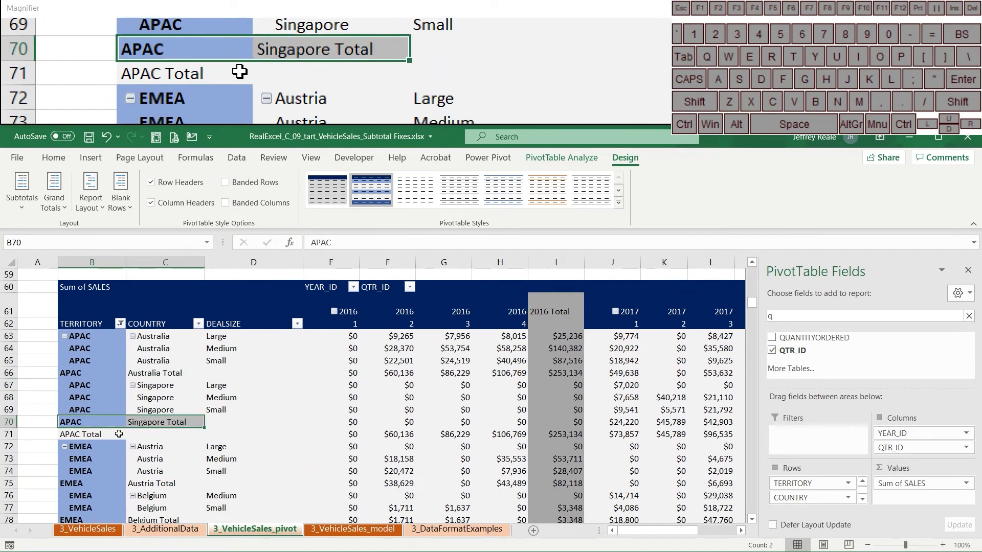
drag(119, 434, 225, 433)
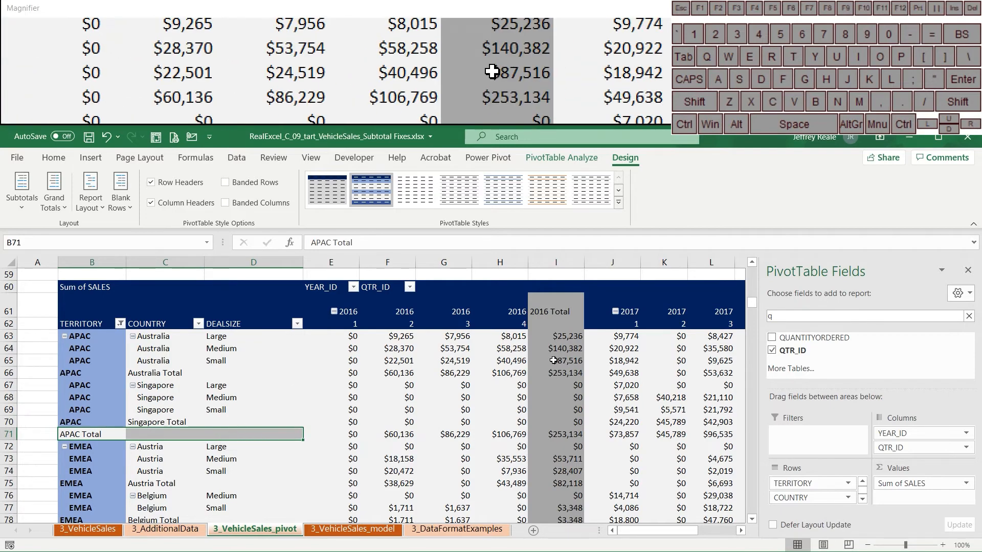
scroll(543, 397, right, 1)
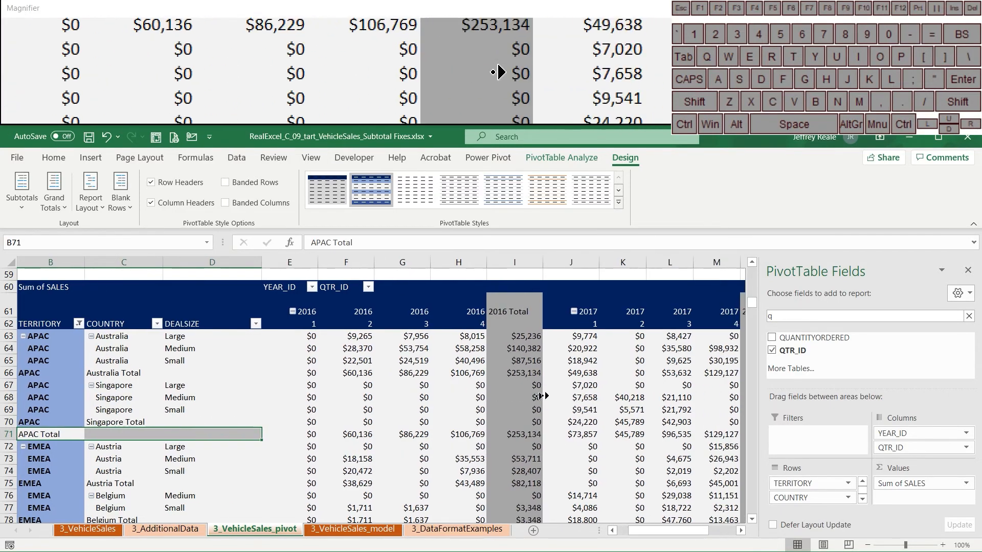
scroll(543, 396, right, 5)
scroll(352, 370, left, 6)
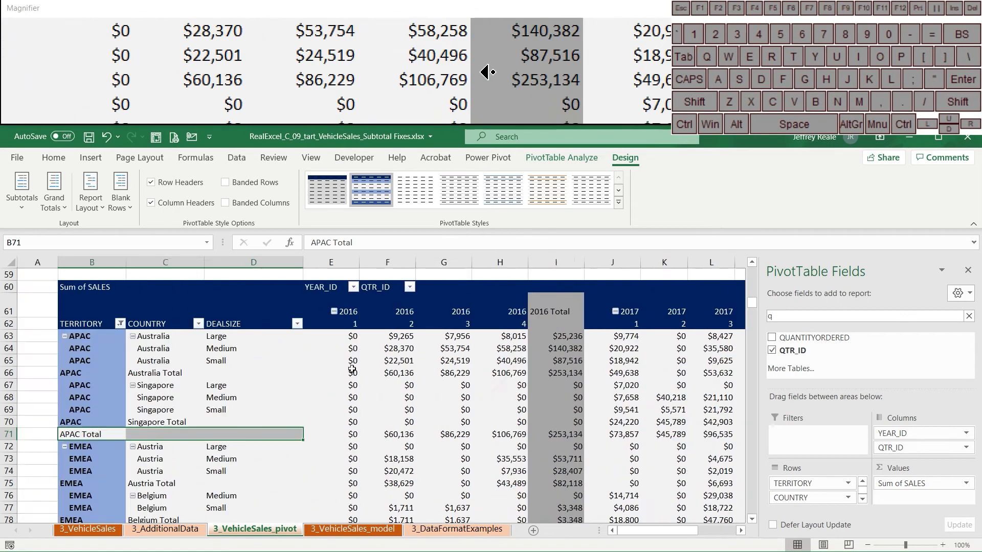
Set the subtotals of the COUNTRY field to None in its field settings
click(87, 372)
right_click(160, 378)
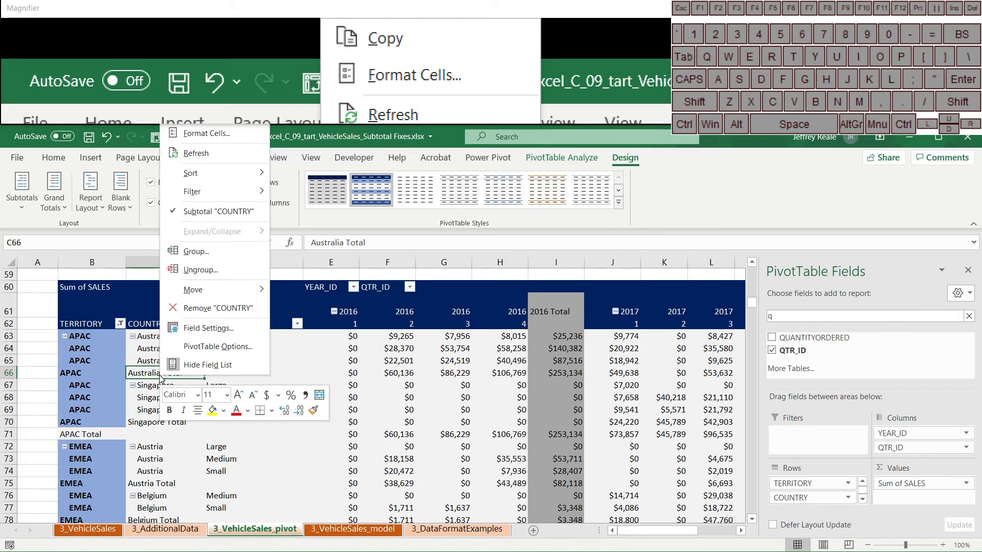
click(234, 329)
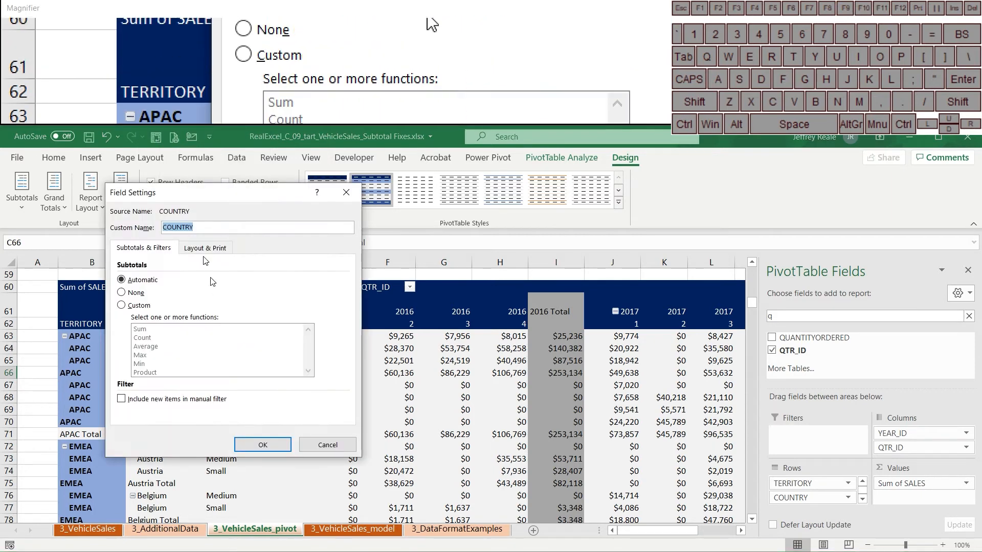
drag(200, 193, 411, 280)
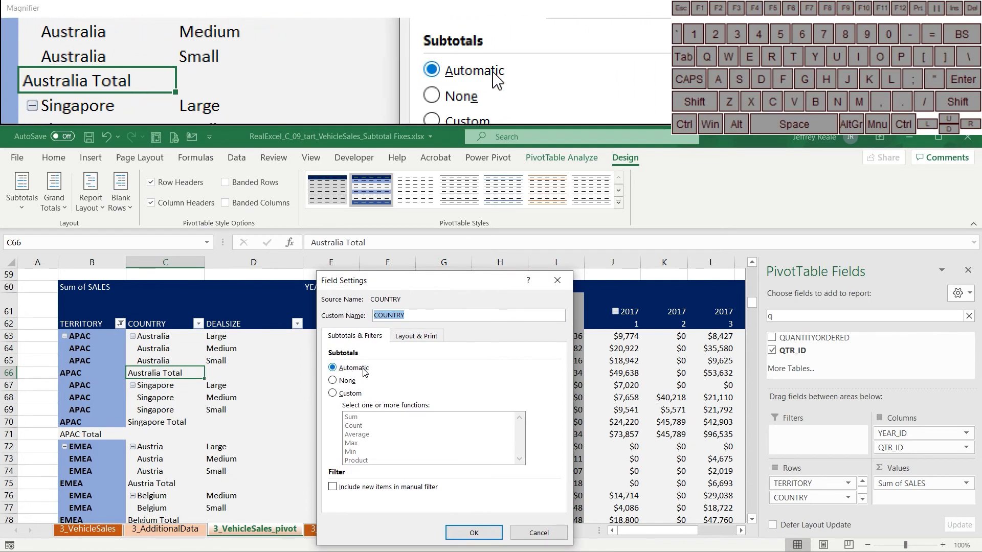
click(346, 382)
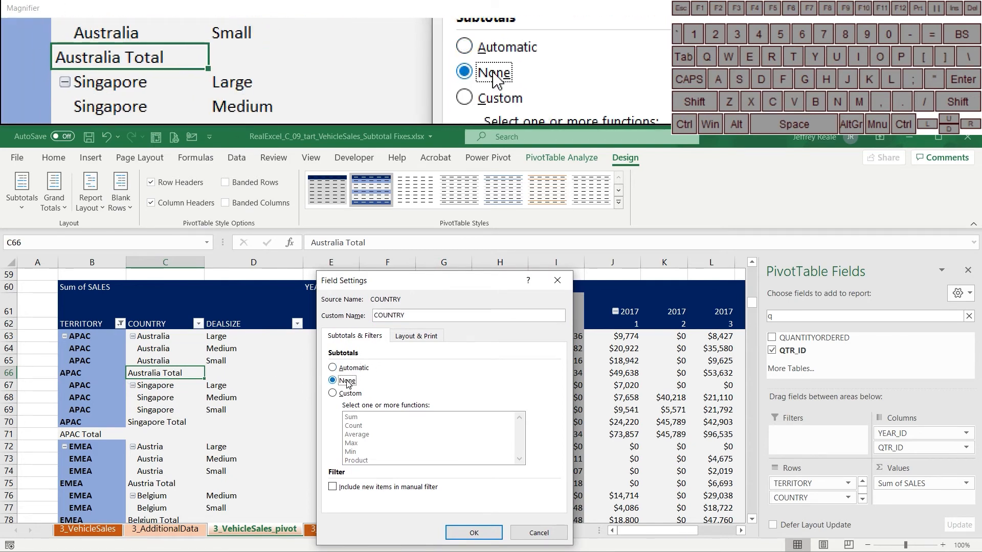
click(474, 533)
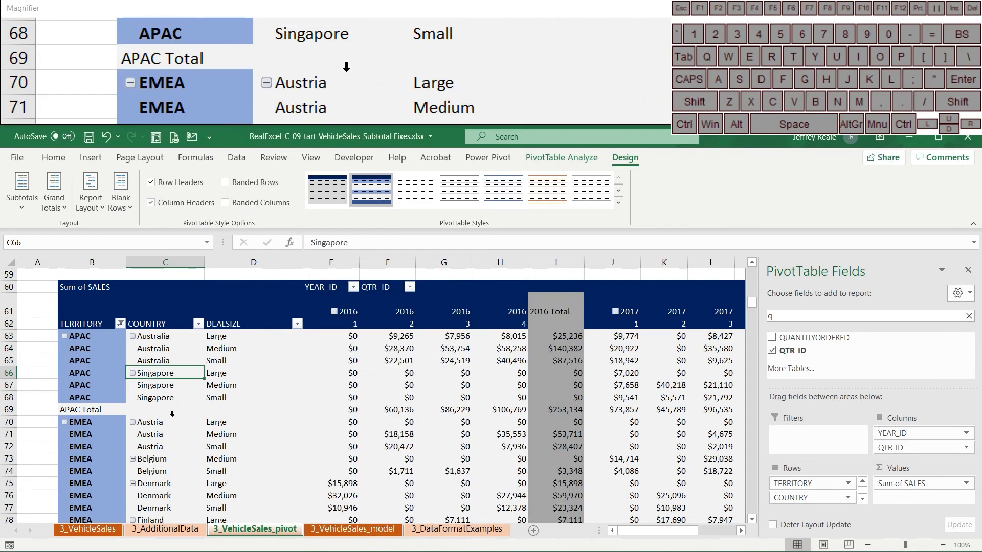
Set the subtotals of the TERRITORY field to None in its field settings
right_click(106, 413)
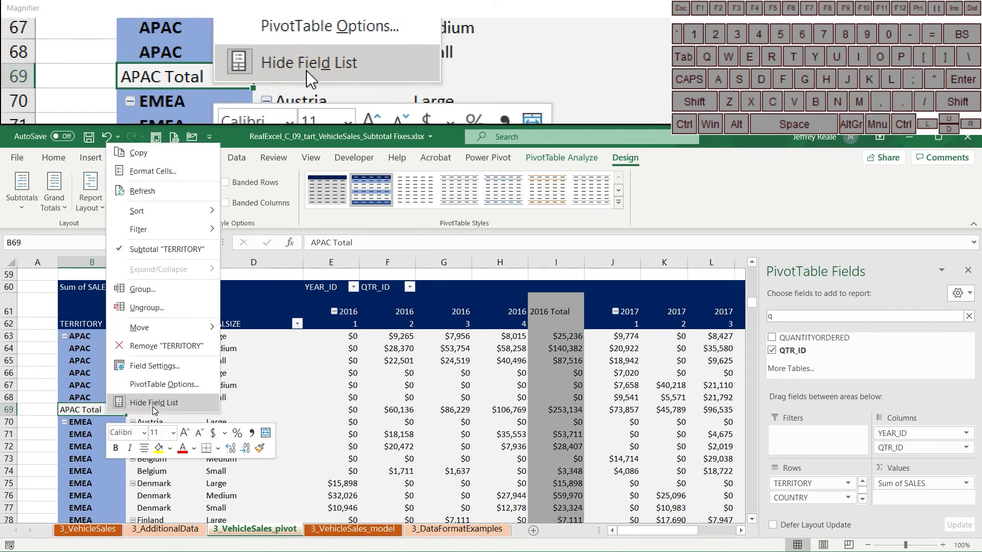
click(155, 366)
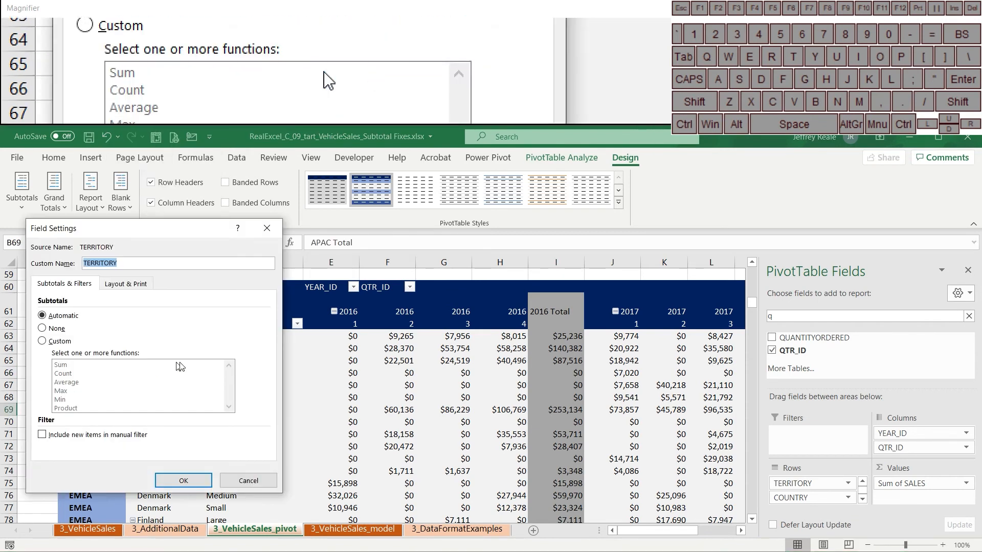
click(57, 329)
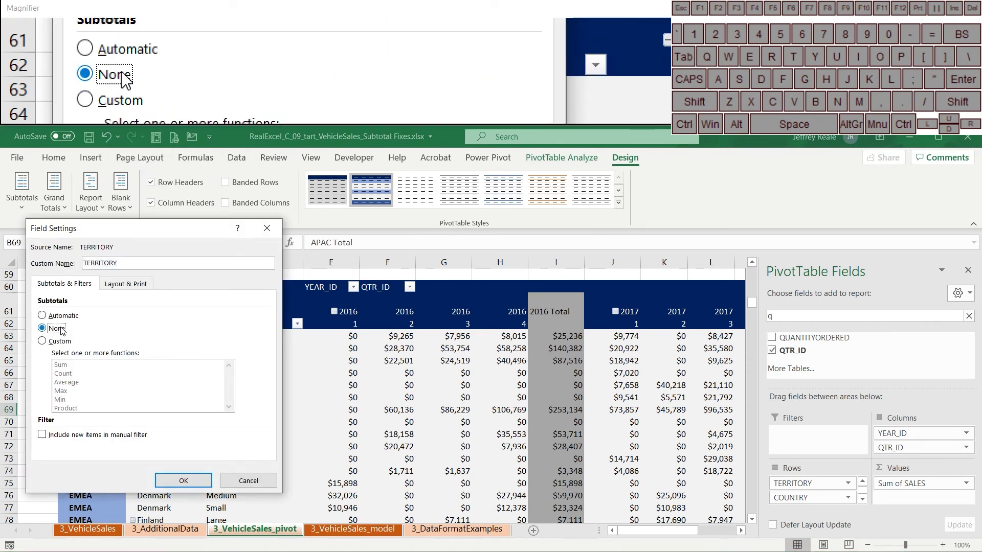
click(193, 478)
Examine the PivotTable's rows down to the Grand Total and its yearly total columns across to the Grand Total column
click(265, 391)
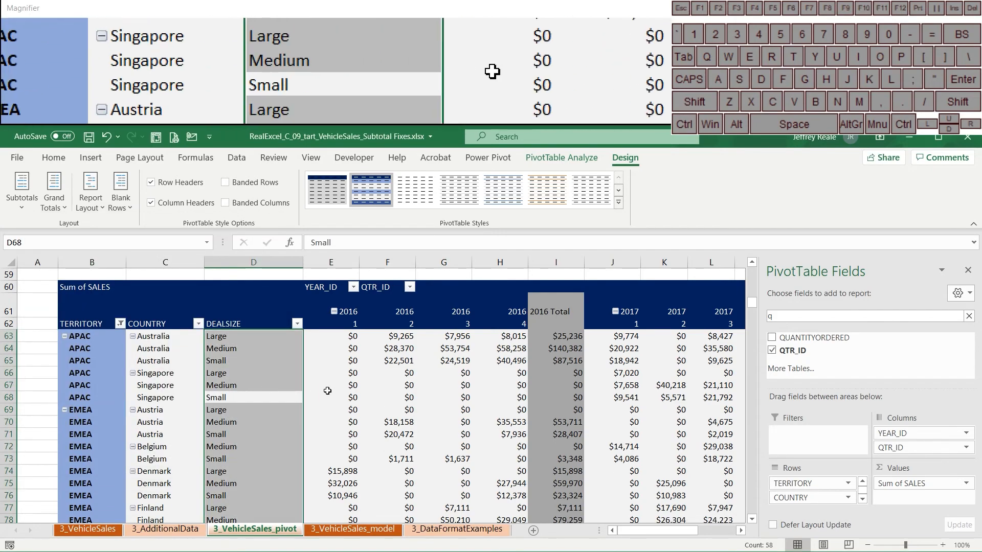
scroll(327, 391, down, 14)
scroll(327, 391, down, 3)
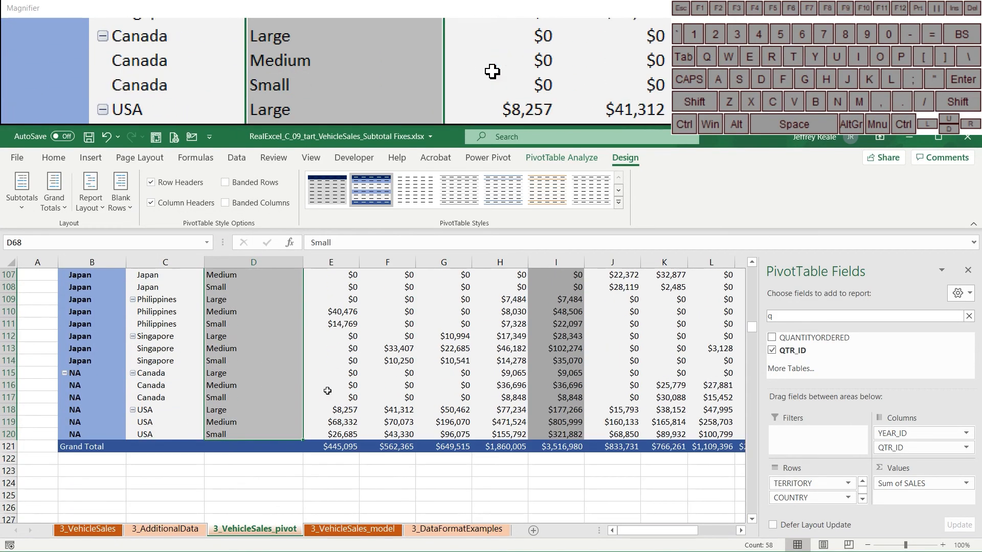
scroll(327, 391, up, 19)
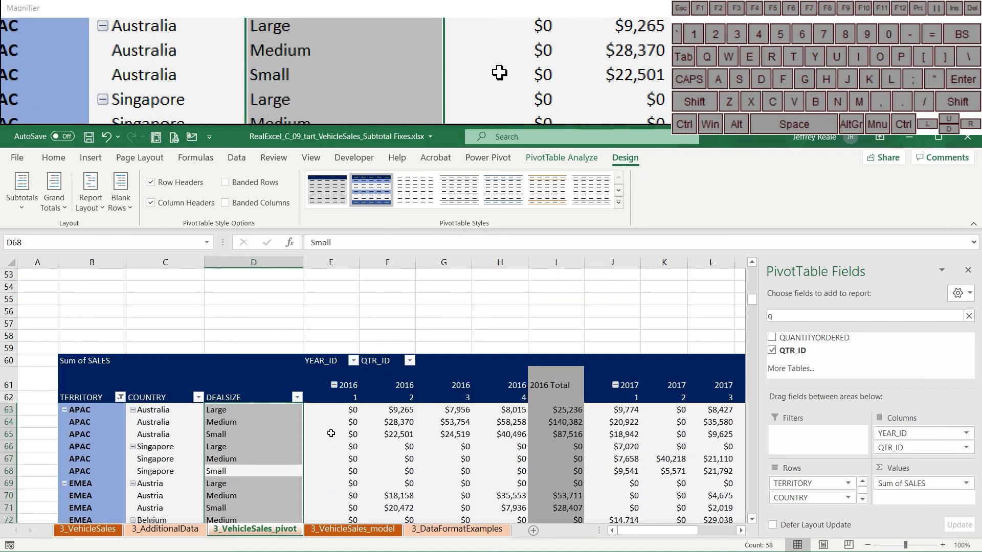
scroll(352, 369, down, 1)
scroll(476, 409, right, 1)
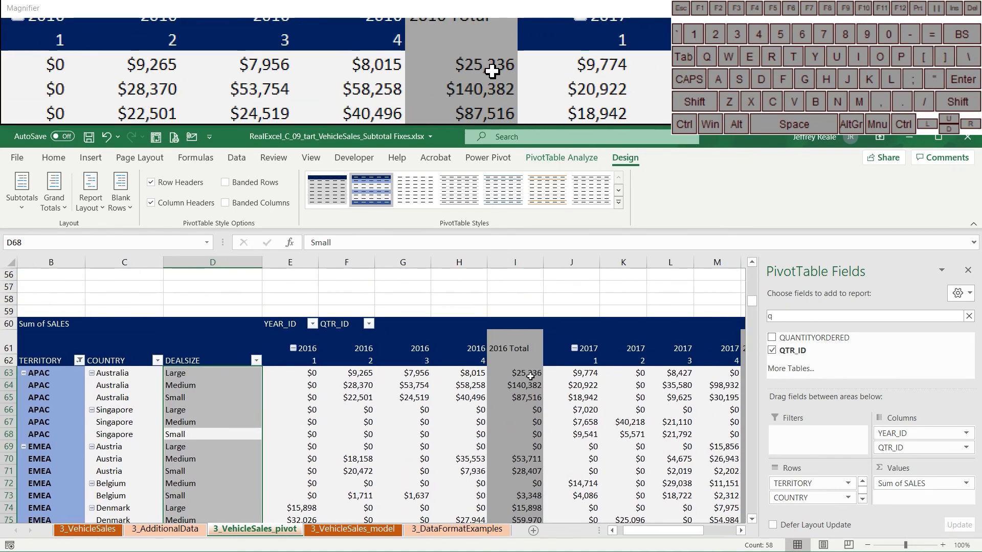
scroll(512, 369, right, 1)
scroll(415, 435, right, 2)
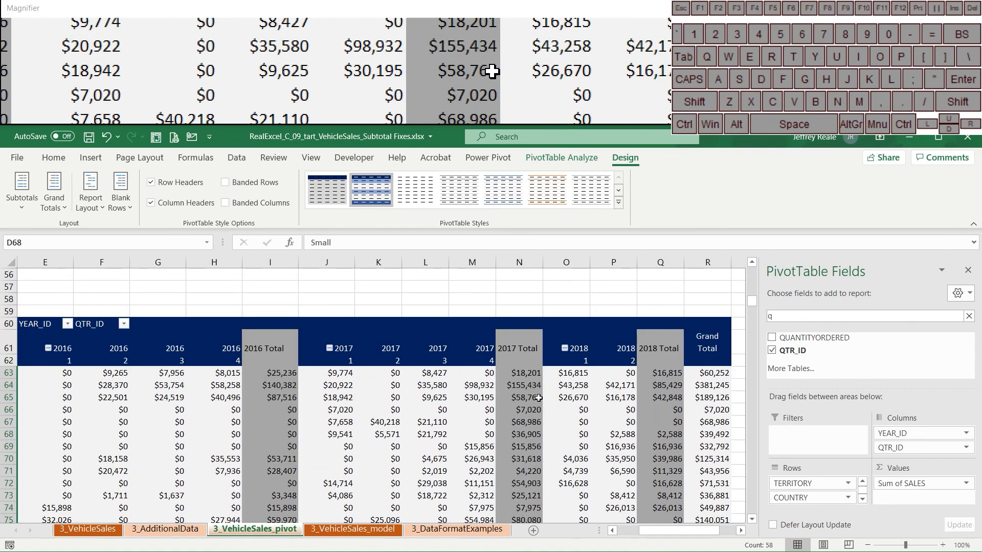
scroll(460, 404, left, 3)
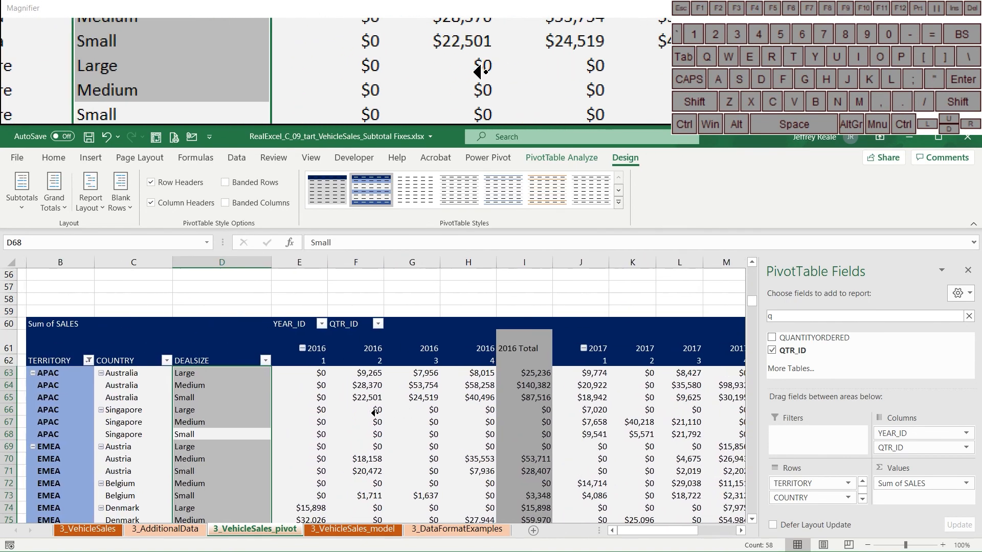
scroll(399, 429, left, 1)
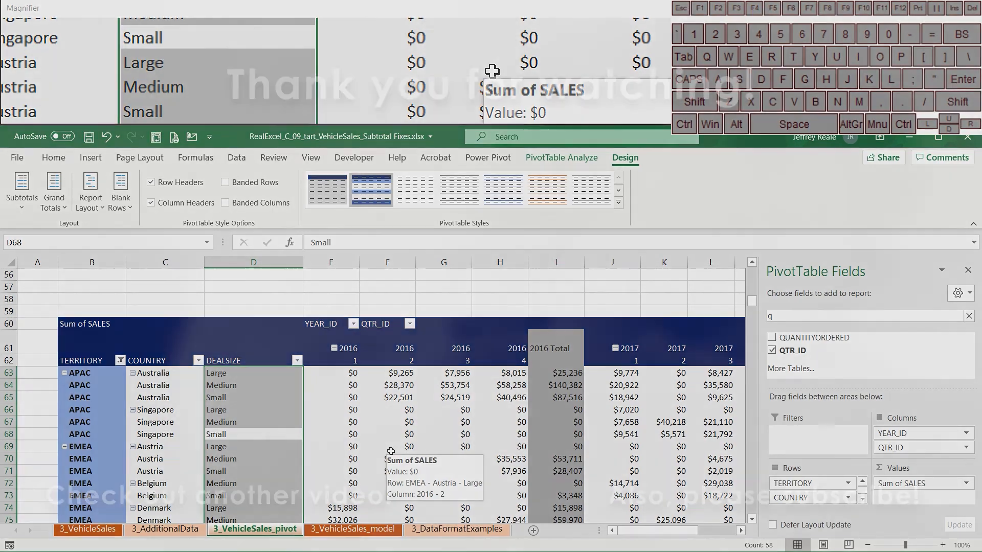